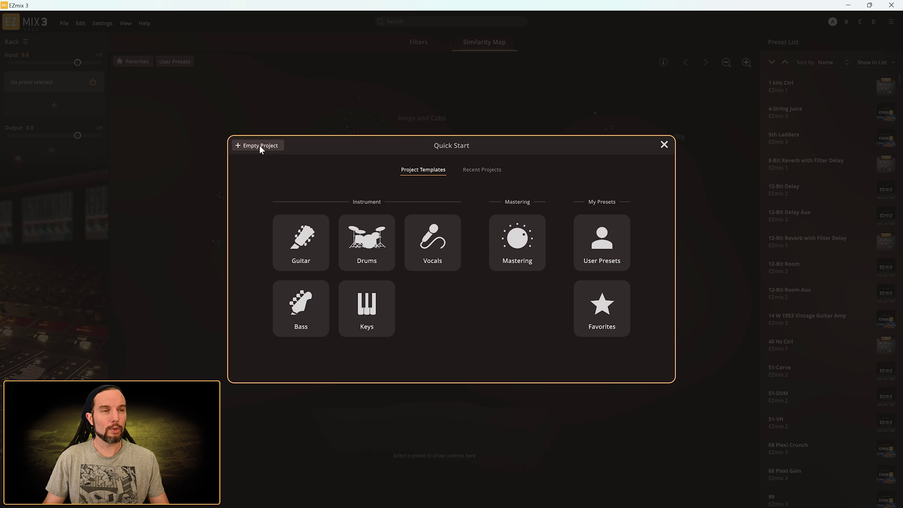
- Start an empty project
click(259, 146)
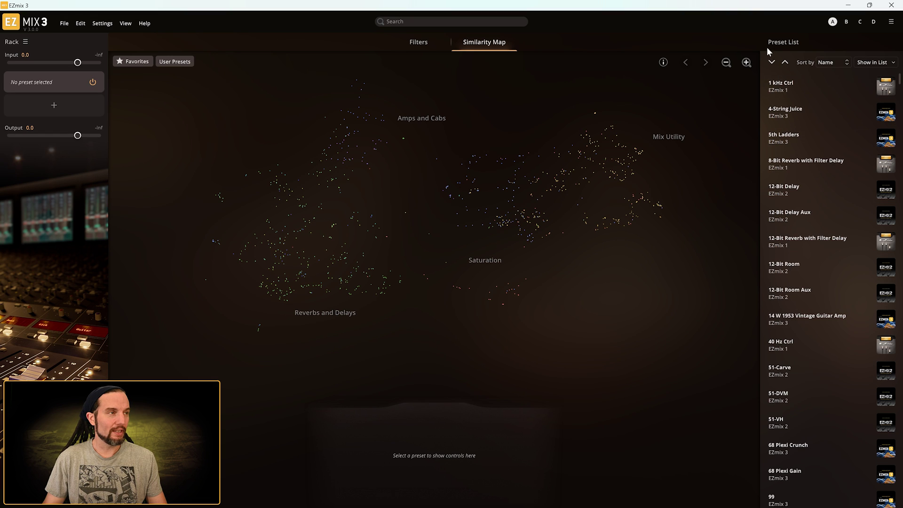
- Try a smaller window size, show the preset list in the compact layout, and maximize the window again
click(126, 24)
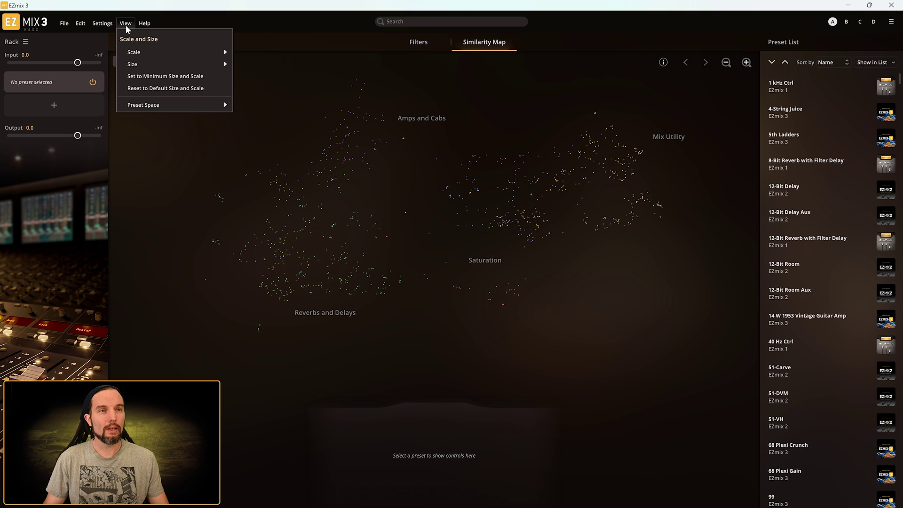
mouse_move(134, 65)
click(246, 63)
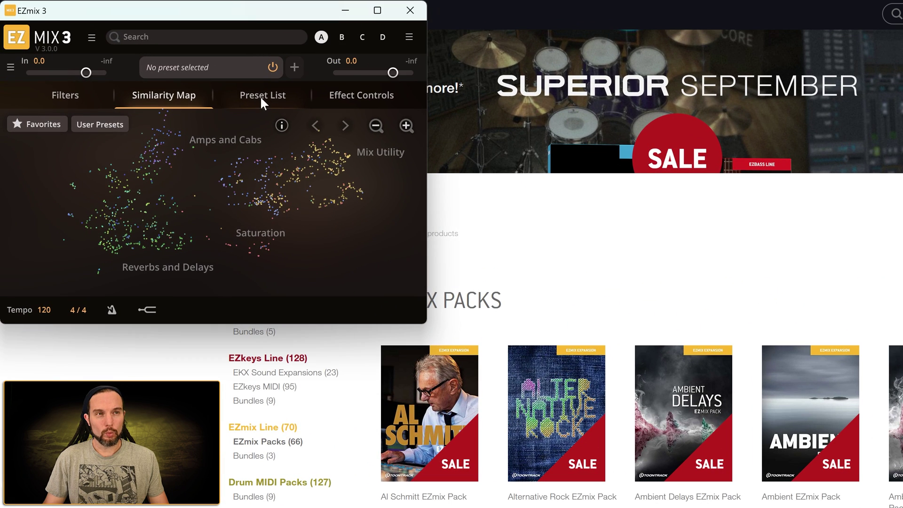
click(241, 91)
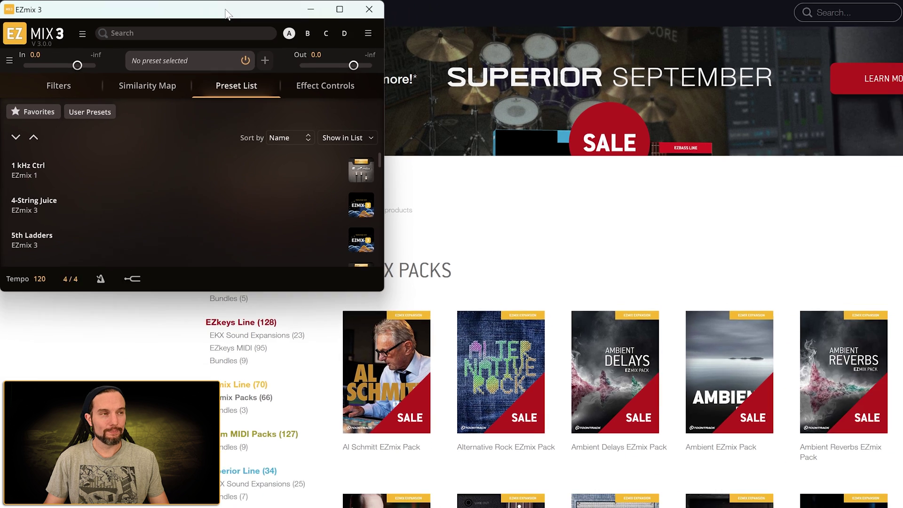
double_click(157, 9)
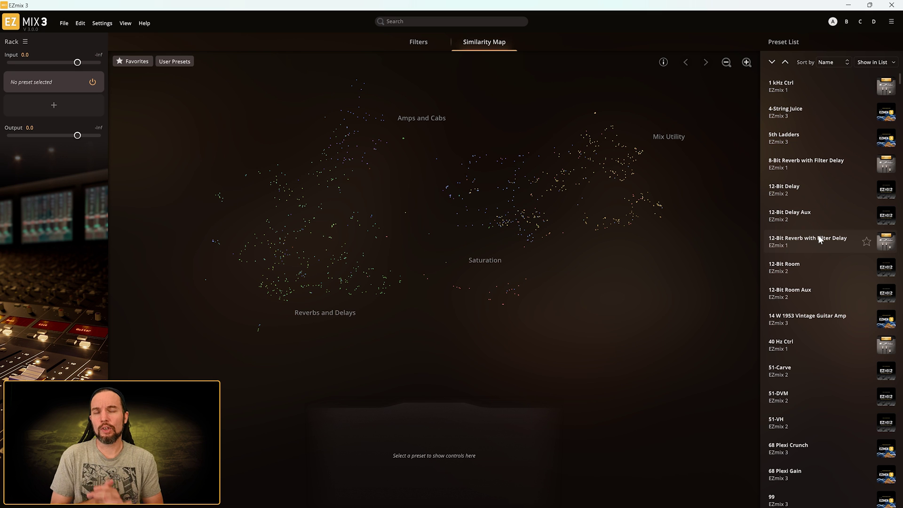
- Switch to the Toontrack website, look through the EZmix Packs catalogue, and return to EZmix 3
key(alt+Tab)
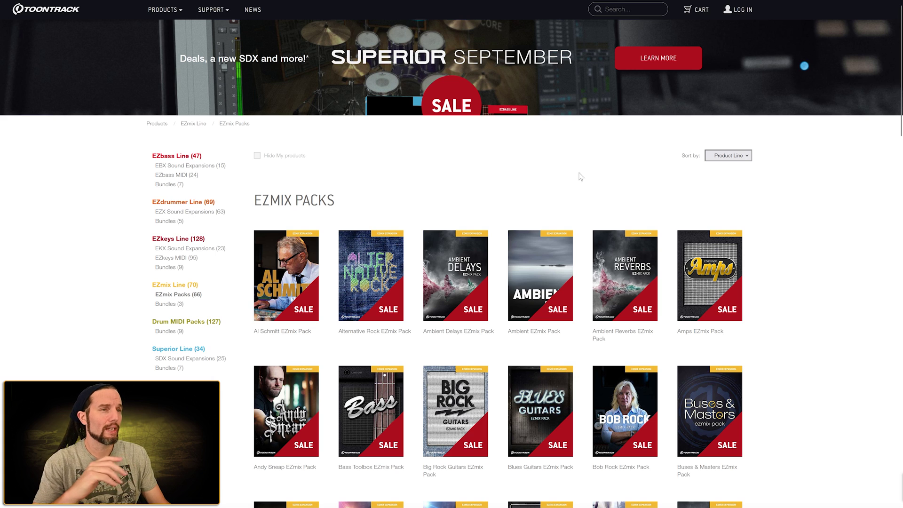
scroll(827, 276, down, 6)
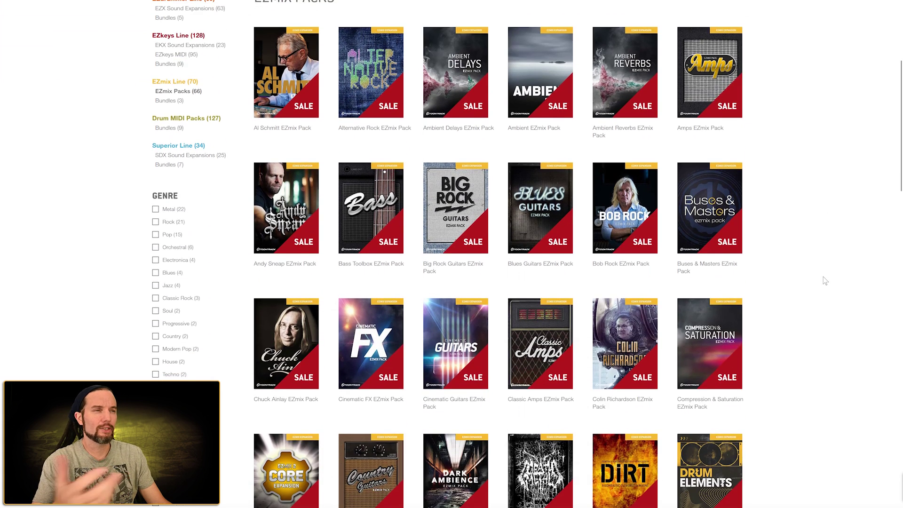
scroll(819, 283, down, 1)
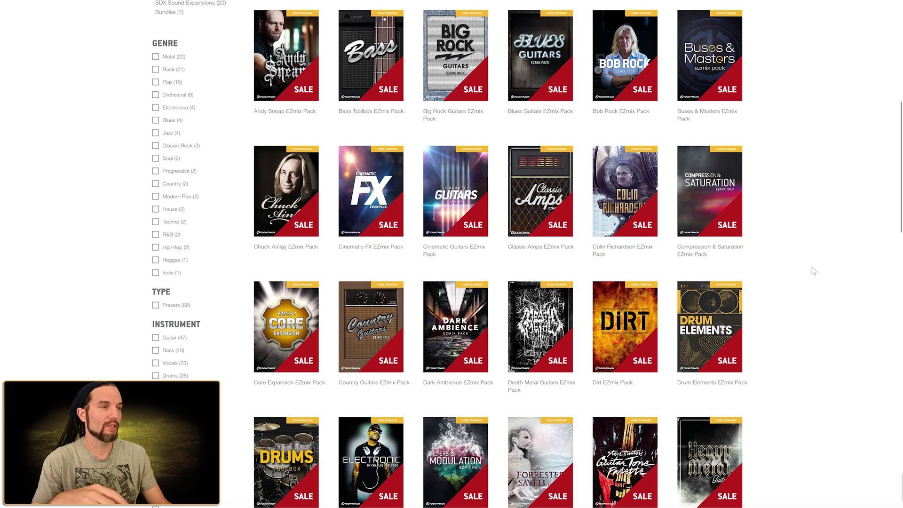
scroll(814, 273, down, 1)
scroll(814, 274, down, 8)
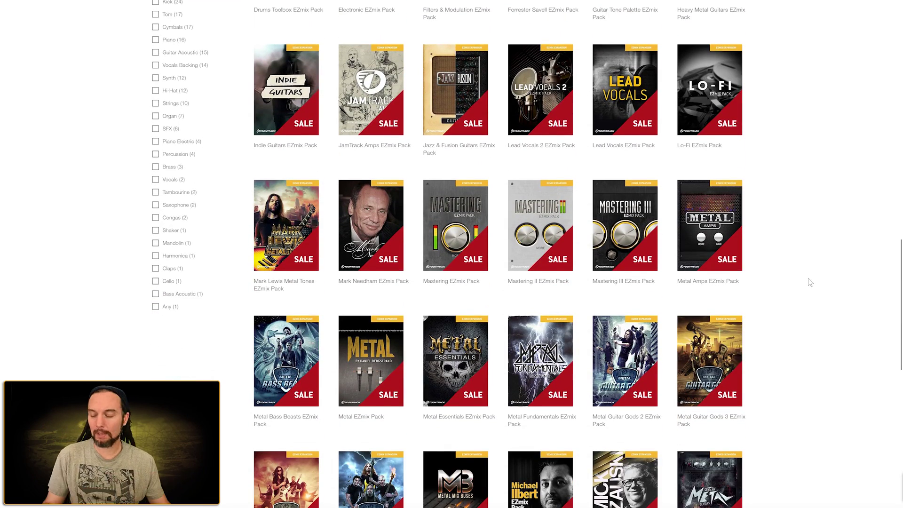
key(alt+Tab)
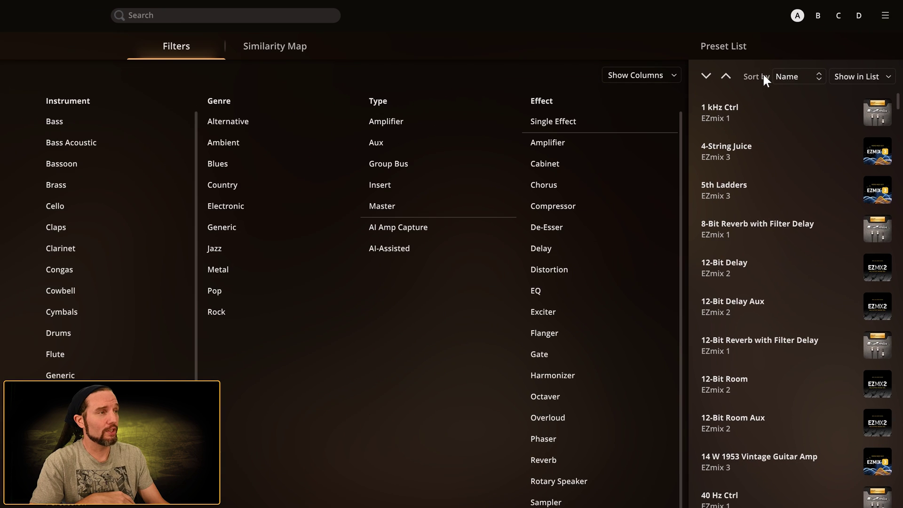
- Review the sort options of the preset list and load the 4-String Juice preset
click(805, 78)
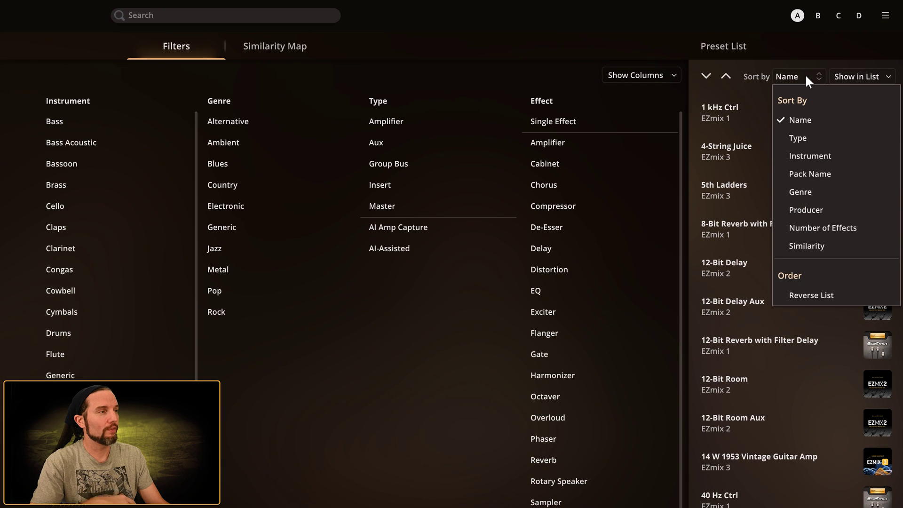
click(798, 54)
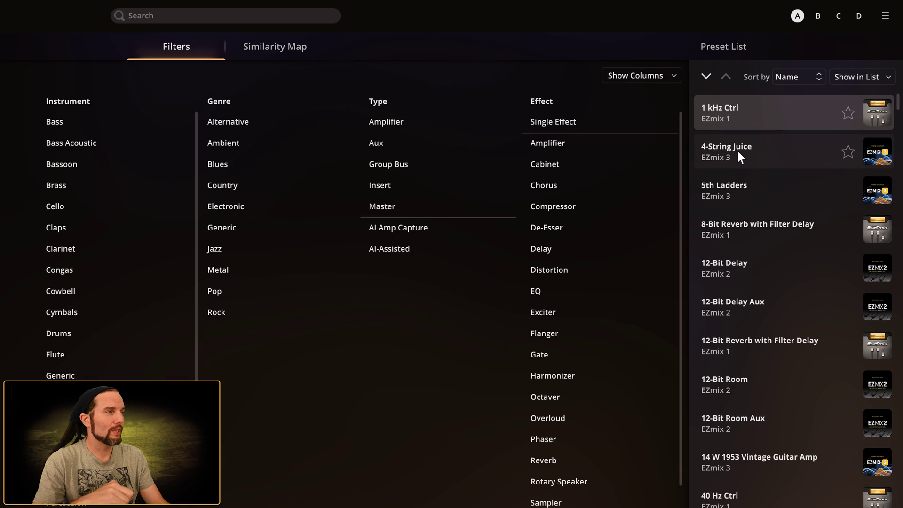
click(727, 150)
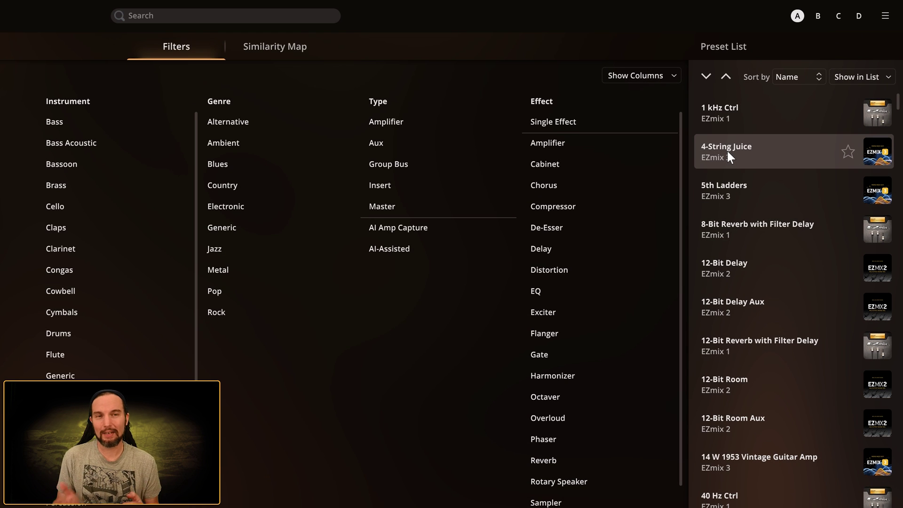
scroll(771, 408, down, 1)
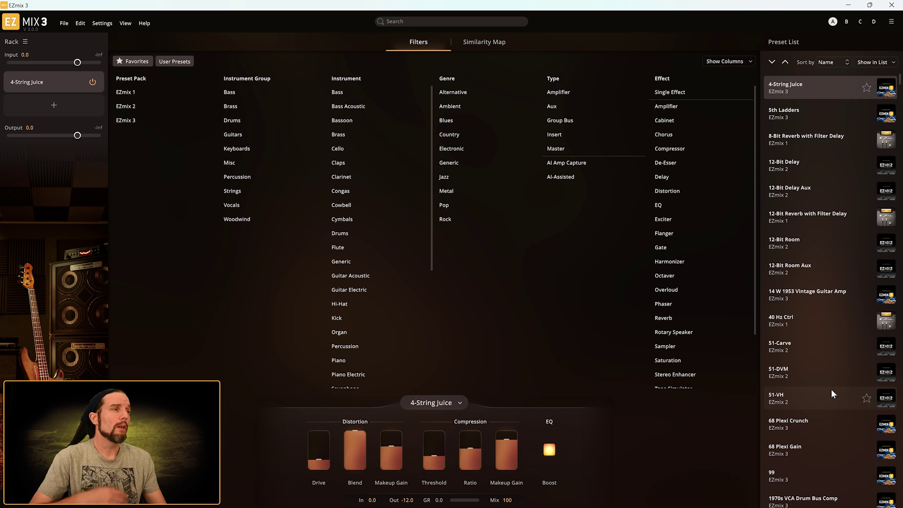
scroll(833, 371, up, 1)
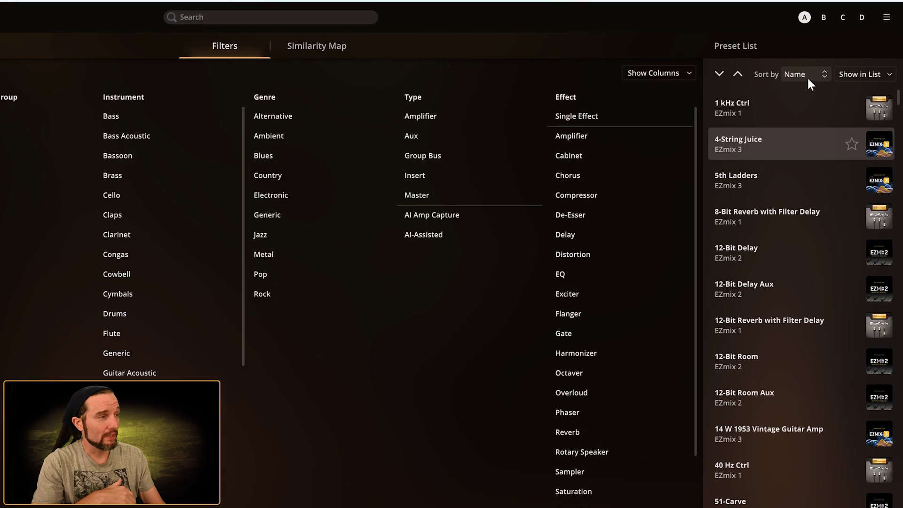
- Reverse the order of the preset list sorted by name and move through the list
click(832, 61)
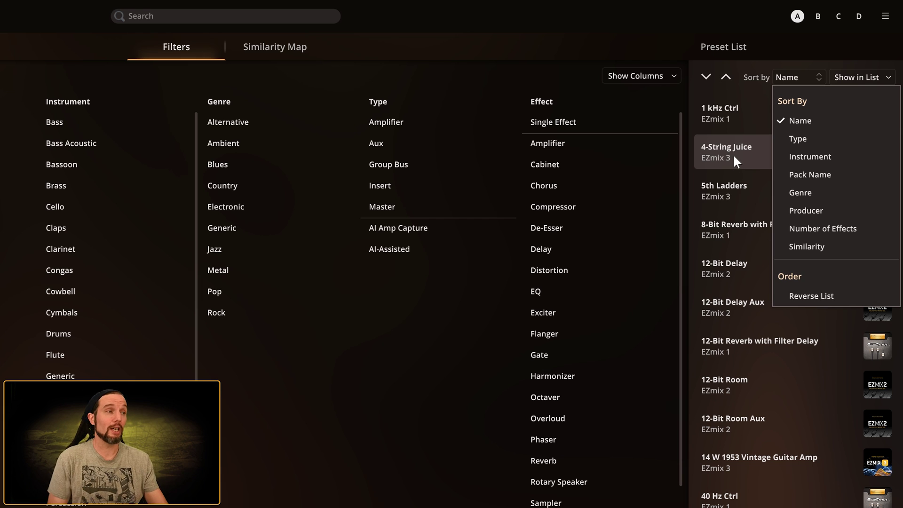
click(827, 235)
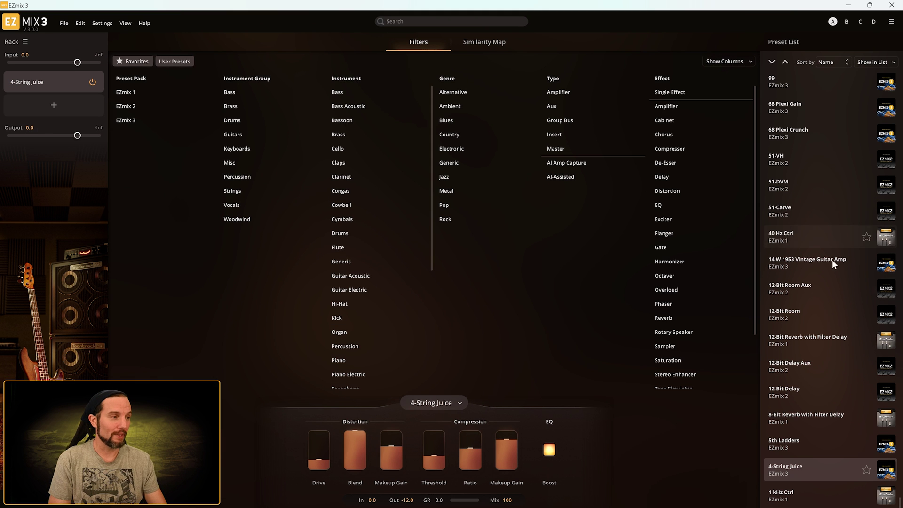
drag(900, 500, 901, 67)
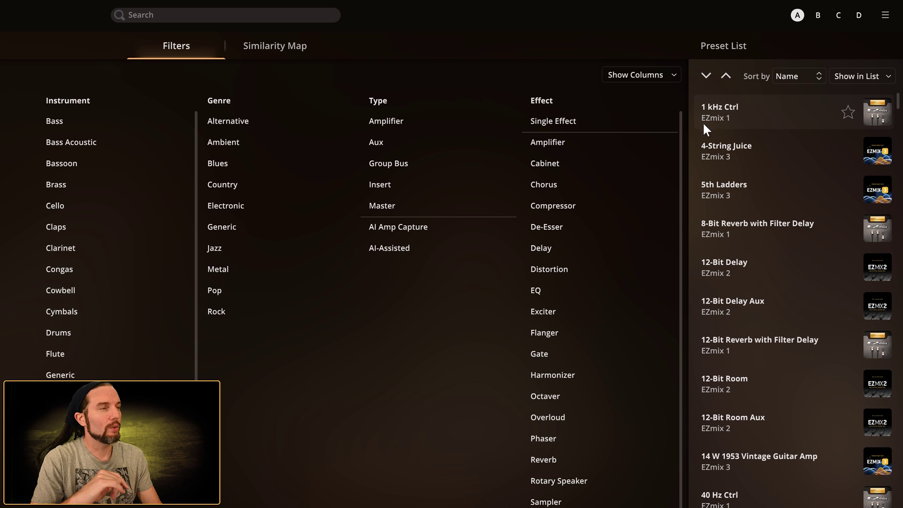
- Sort the preset list by Type
click(801, 75)
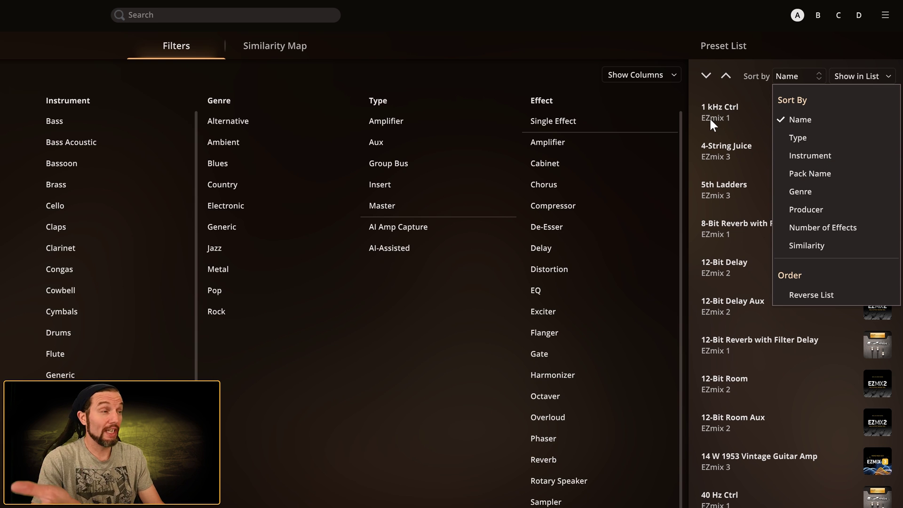
click(806, 140)
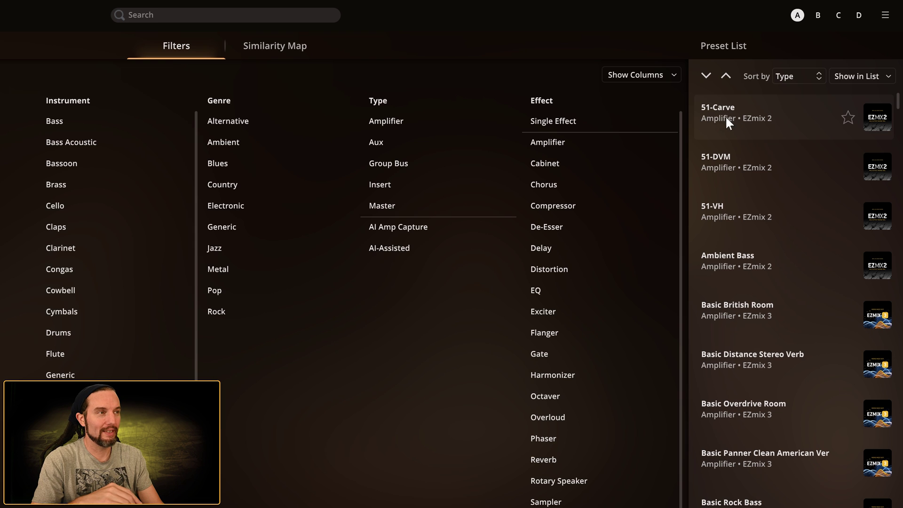
click(788, 77)
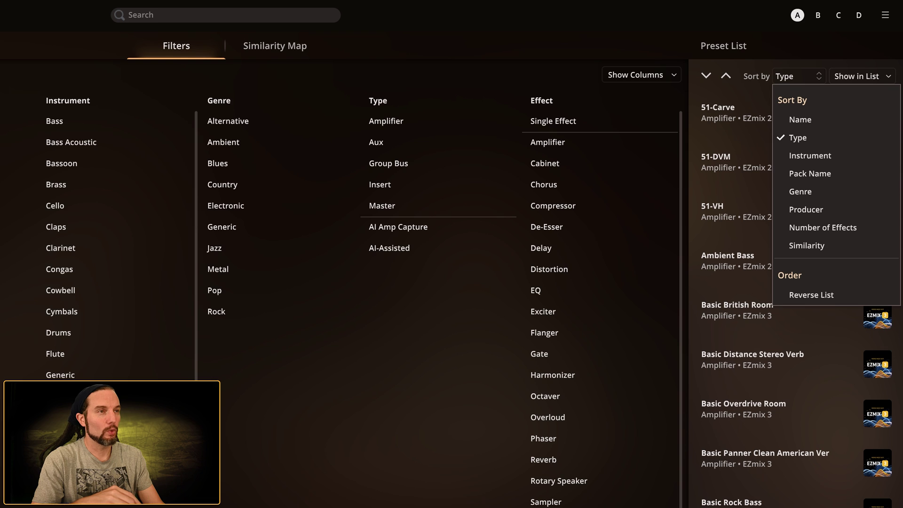
click(453, 48)
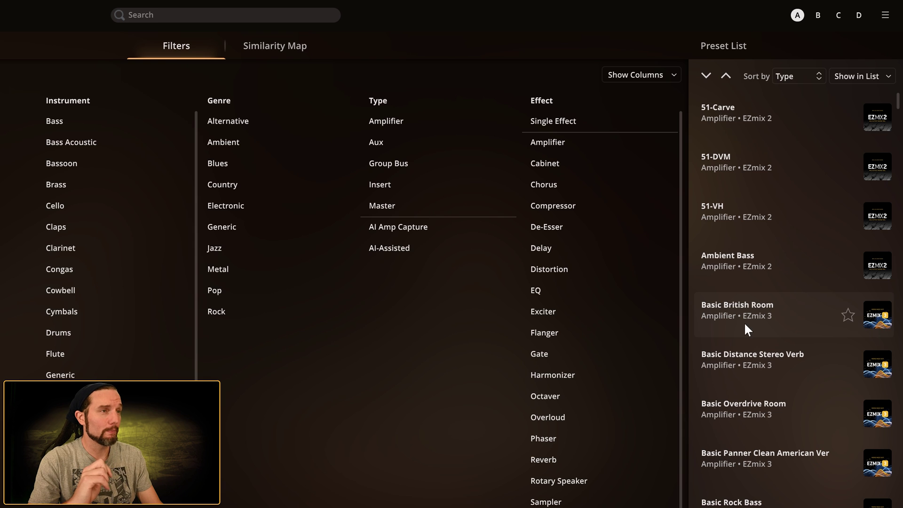
- Filter the presets to the Metal genre and look through the filtered list
click(213, 273)
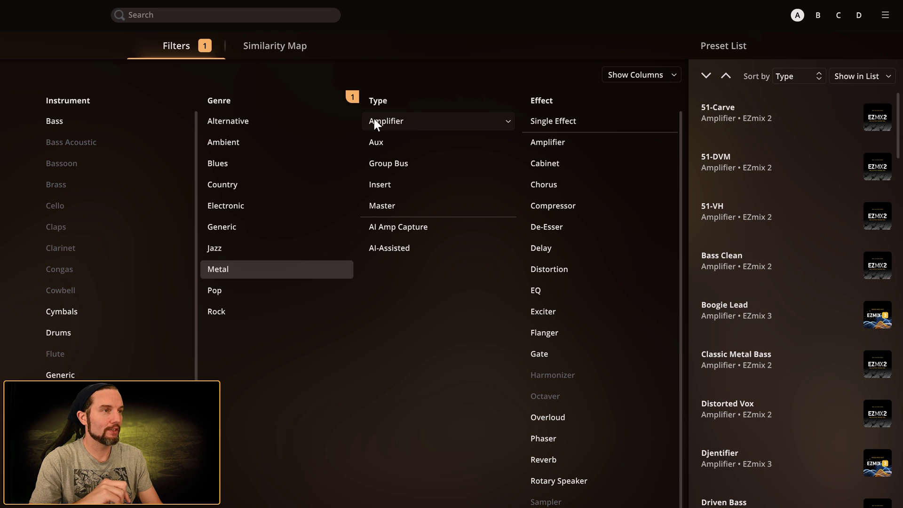
drag(897, 124, 870, 461)
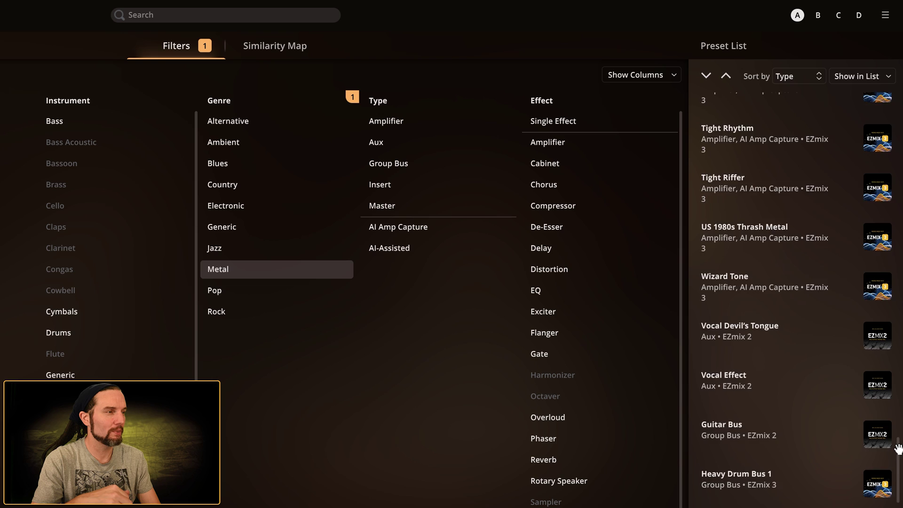
scroll(898, 449, down, 15)
scroll(898, 449, down, 20)
scroll(898, 449, down, 15)
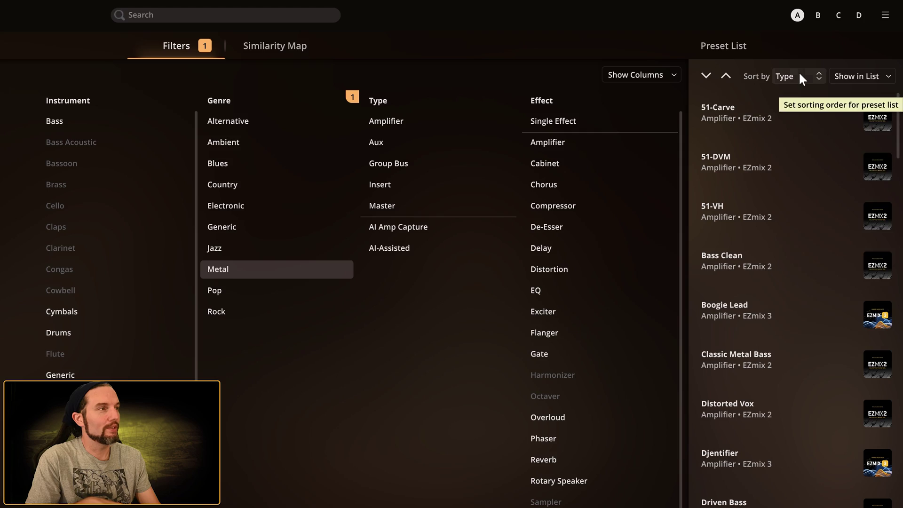
- Sort the Metal presets by Instrument and check the list
click(799, 74)
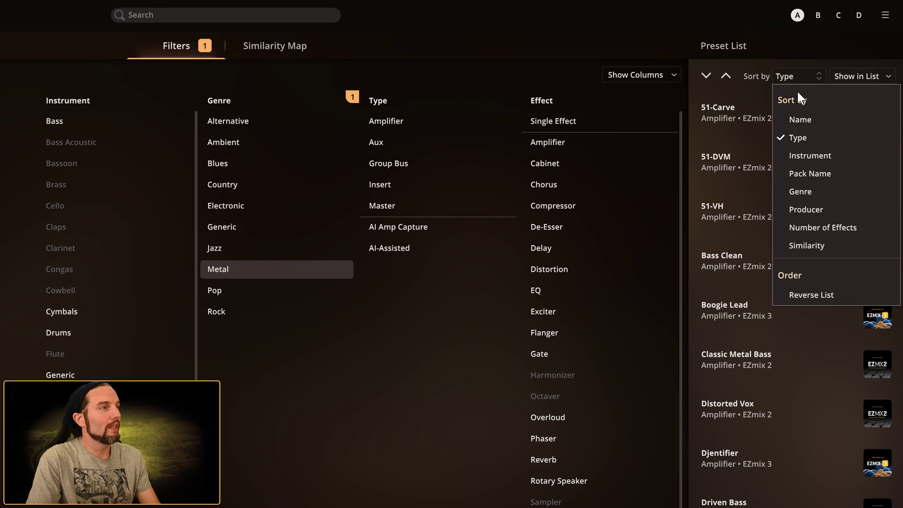
click(806, 153)
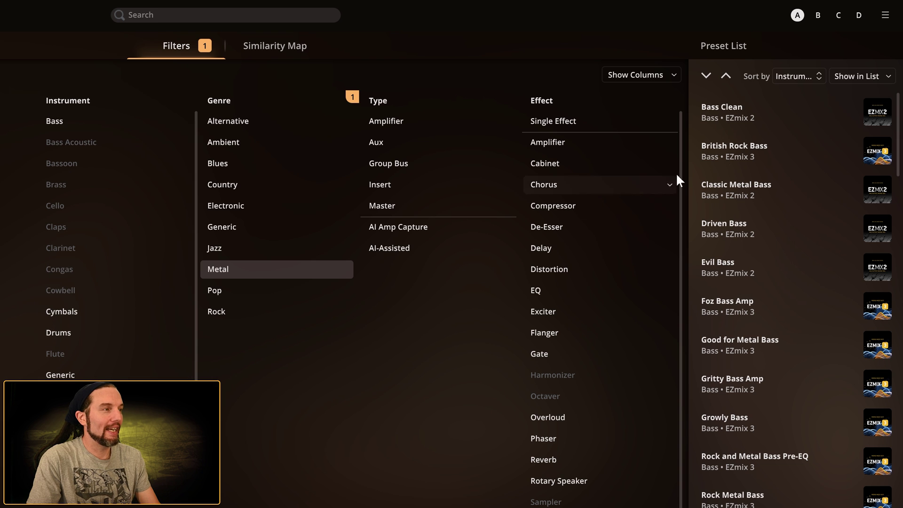
drag(897, 115, 899, 96)
- Sort the Metal presets by Producer, look through the list, and review the remaining sort options
click(801, 76)
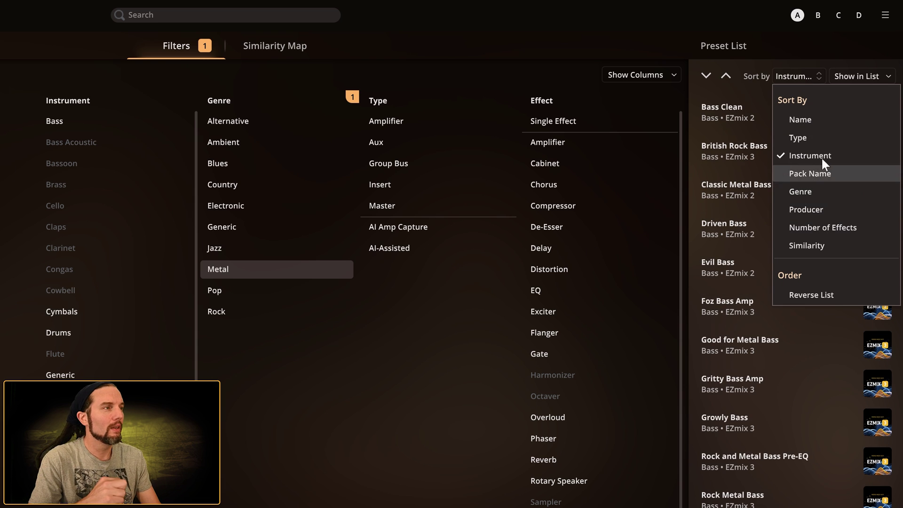
click(805, 209)
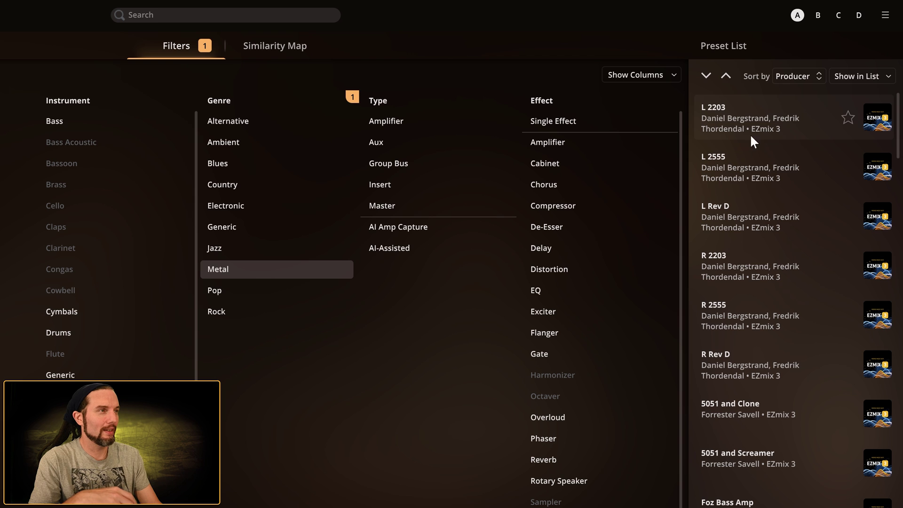
drag(897, 115, 900, 153)
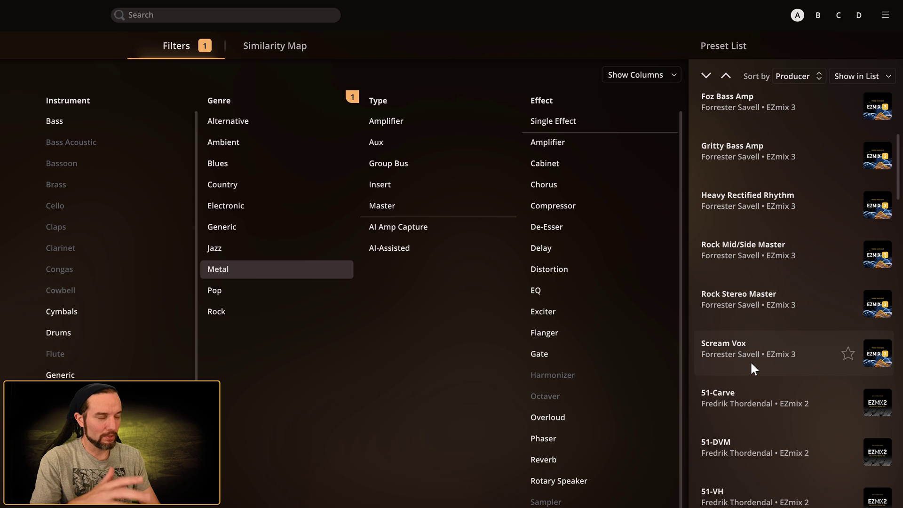
scroll(760, 378, down, 1)
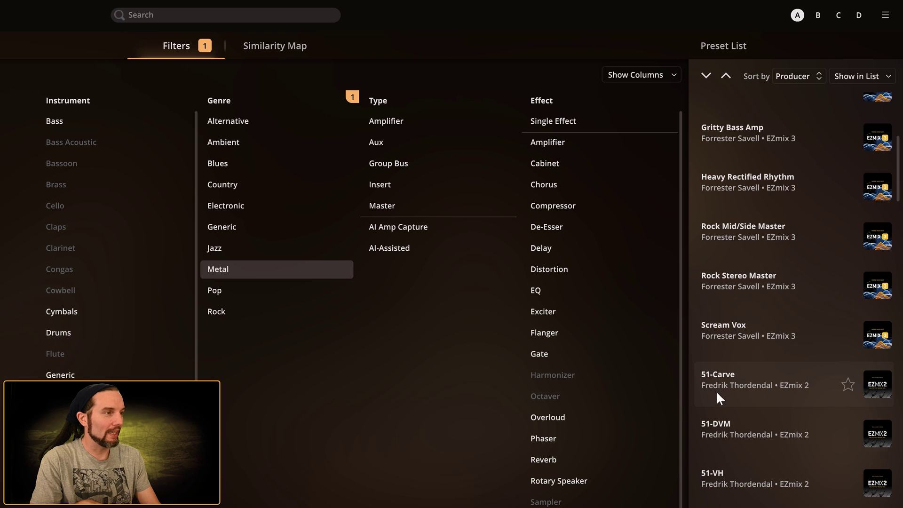
scroll(756, 396, down, 9)
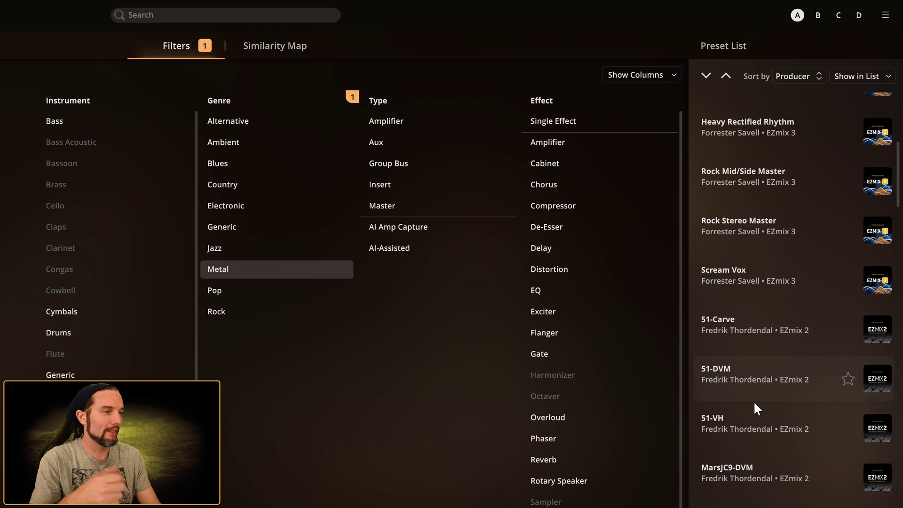
scroll(754, 426, down, 3)
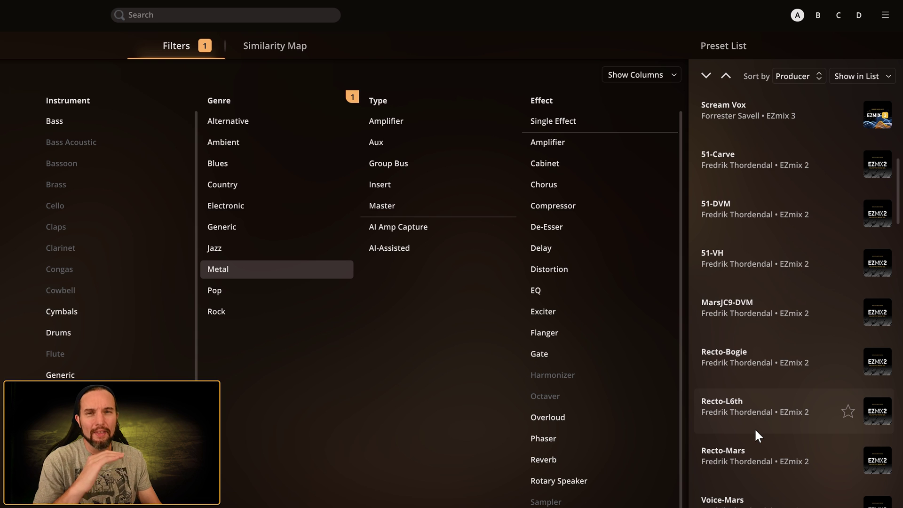
click(798, 74)
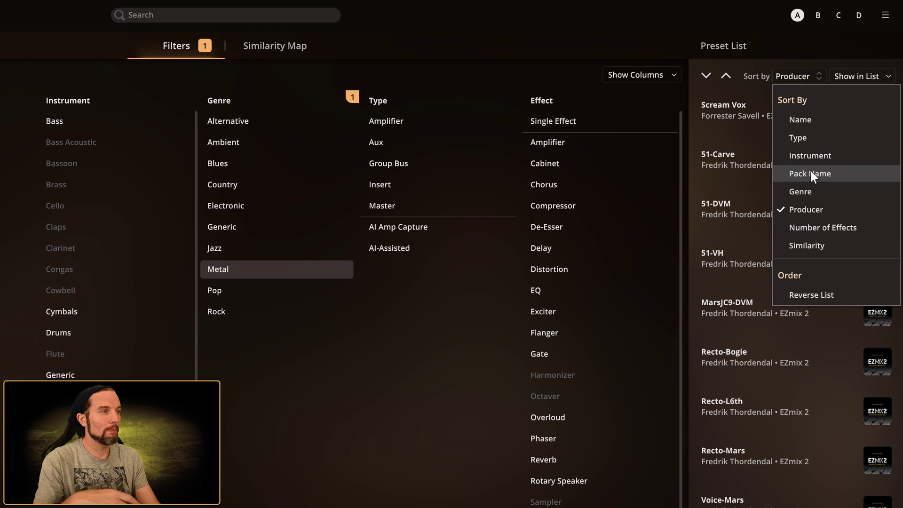
click(774, 30)
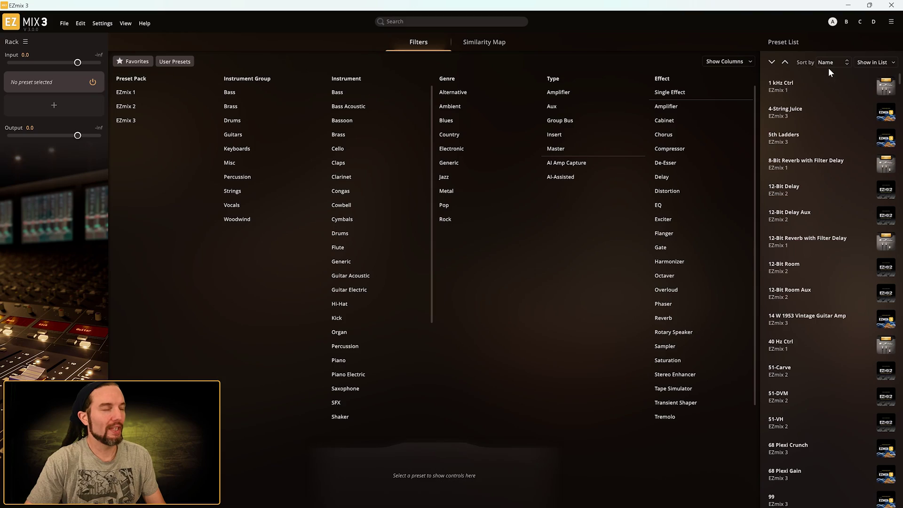
- Sort the preset list by Number of Effects, load the 1 kHz Ctrl preset and adjust its Control slider
click(830, 65)
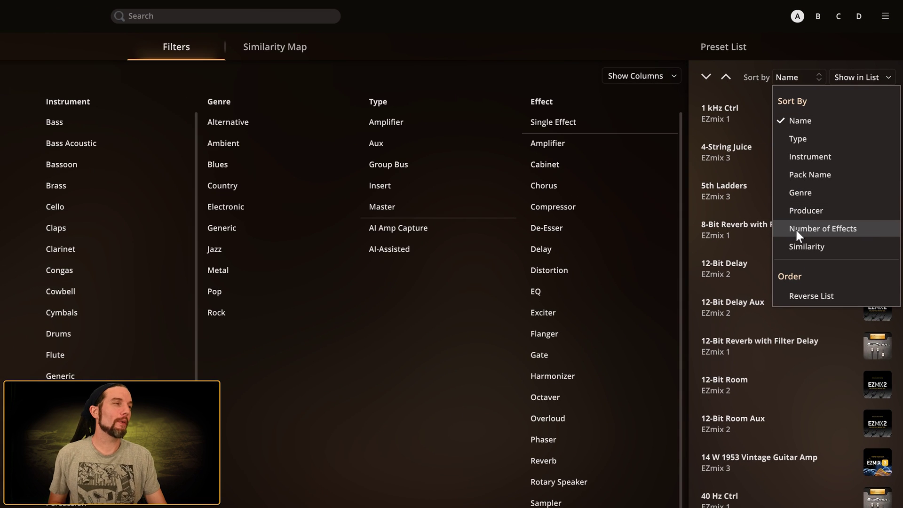
click(795, 234)
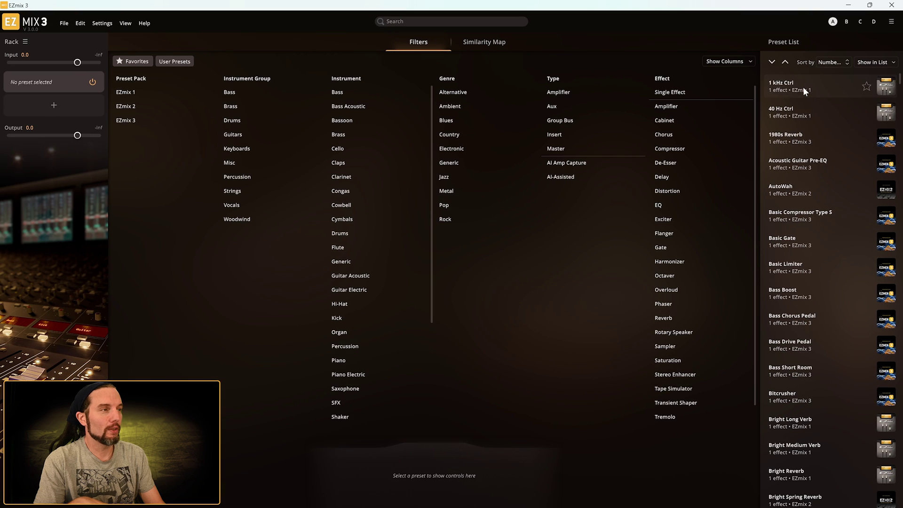
click(773, 103)
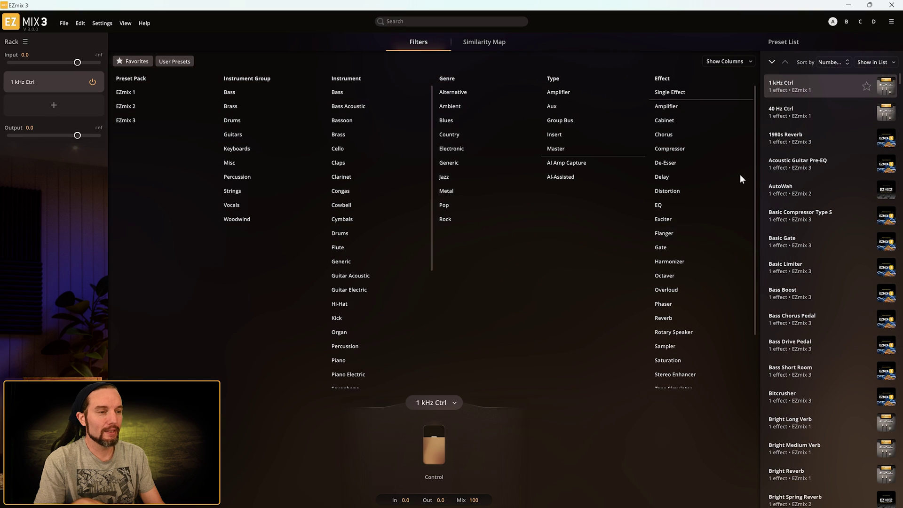
mouse_move(446, 438)
mouse_down()
mouse_move(443, 450)
mouse_move(435, 428)
mouse_up()
- Reverse the sort order of the preset list and load the Single Note Octave preset
click(828, 61)
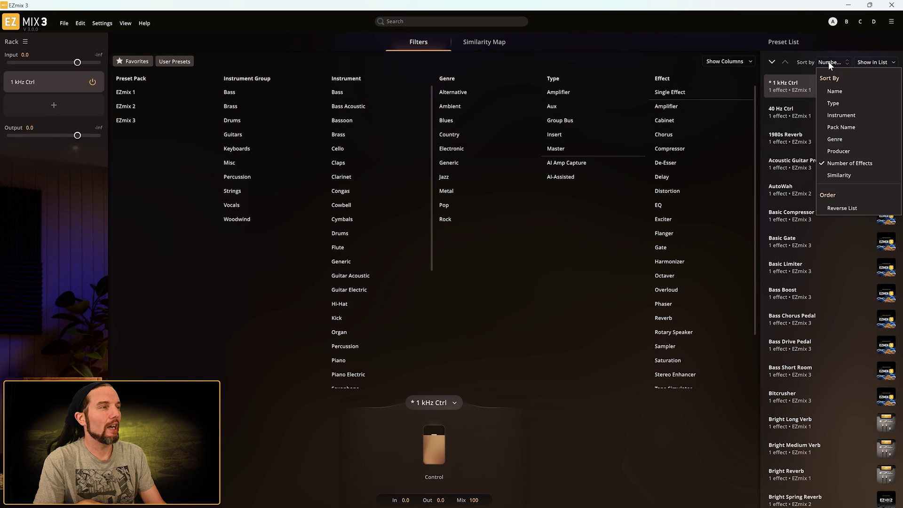
click(831, 208)
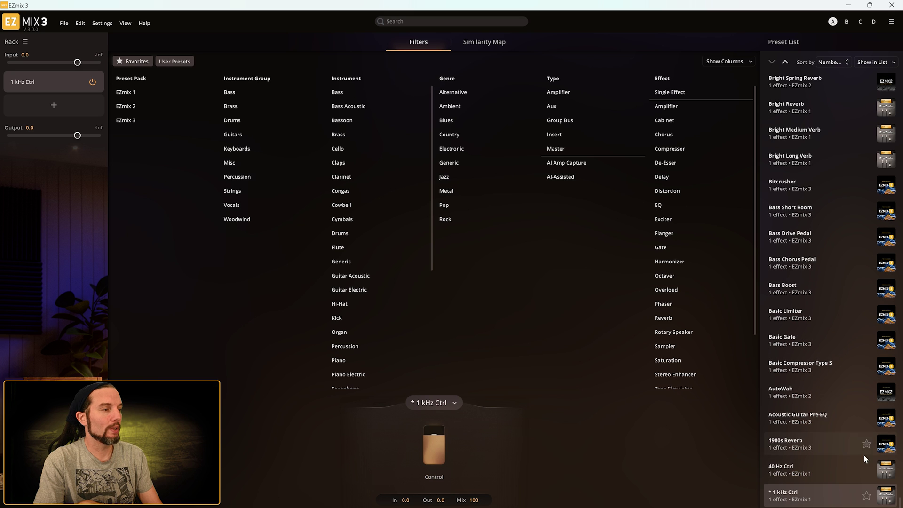
drag(899, 502, 901, 63)
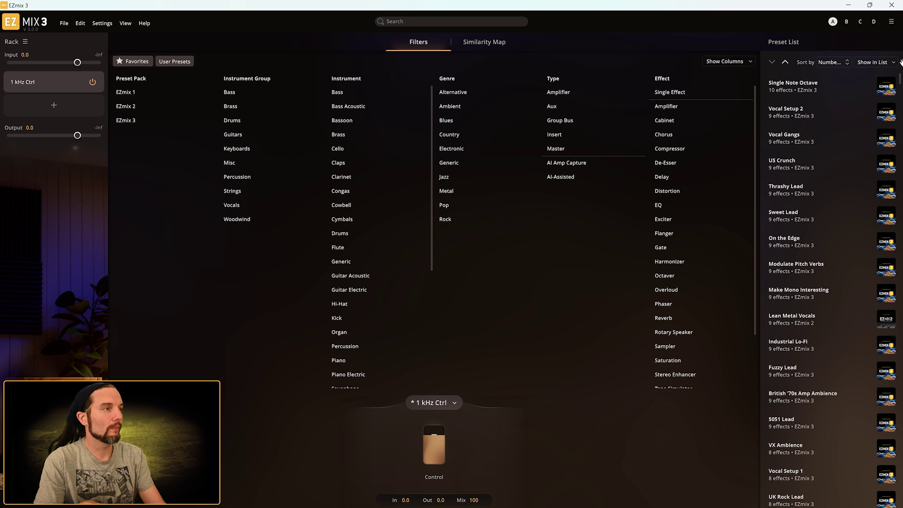
click(798, 83)
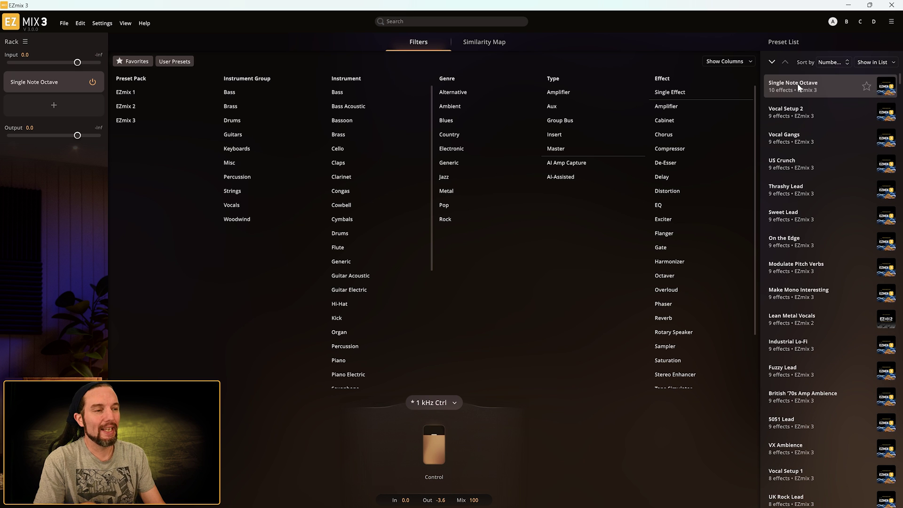
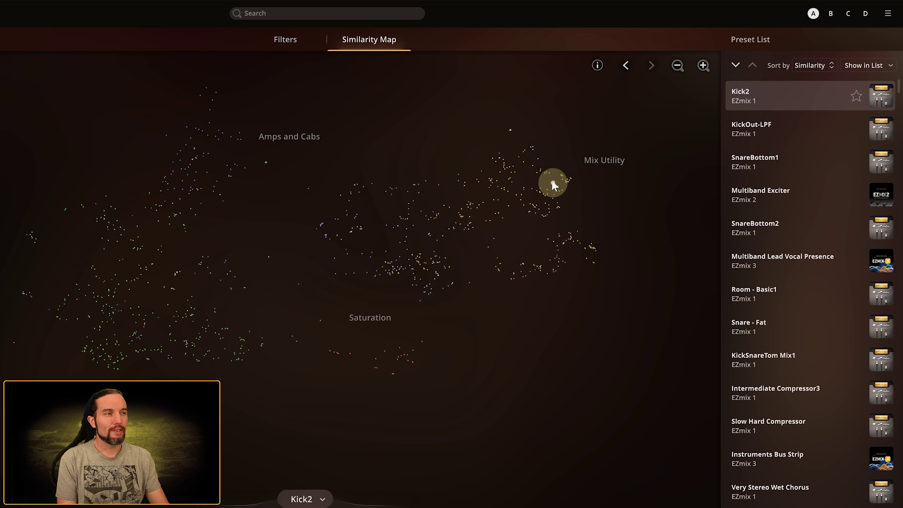
- Load KickOut-LPF from the similarity-sorted list and step through the following presets one by one to Instruments Bus Strip
mouse_move(553, 184)
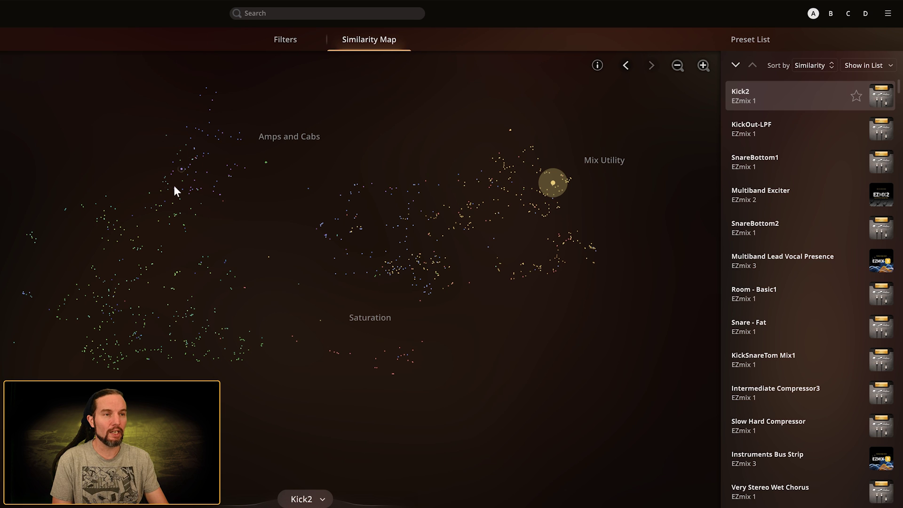
click(774, 130)
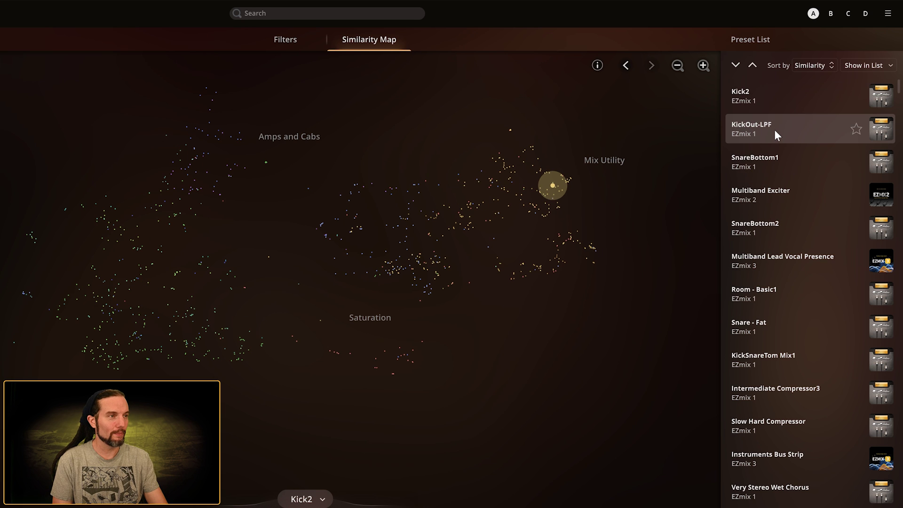
key(Down)
key(Down)
key(Down)
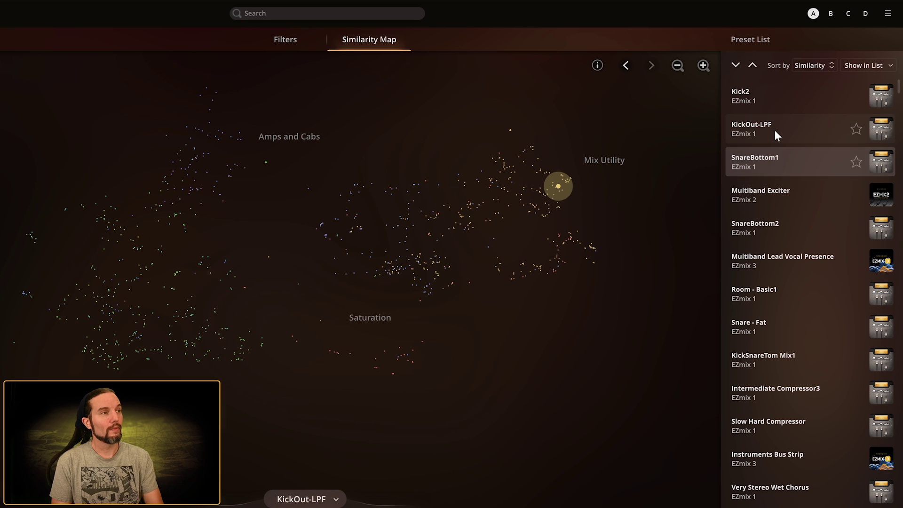
key(Down)
key(Down)
key(Down)
key(Down)
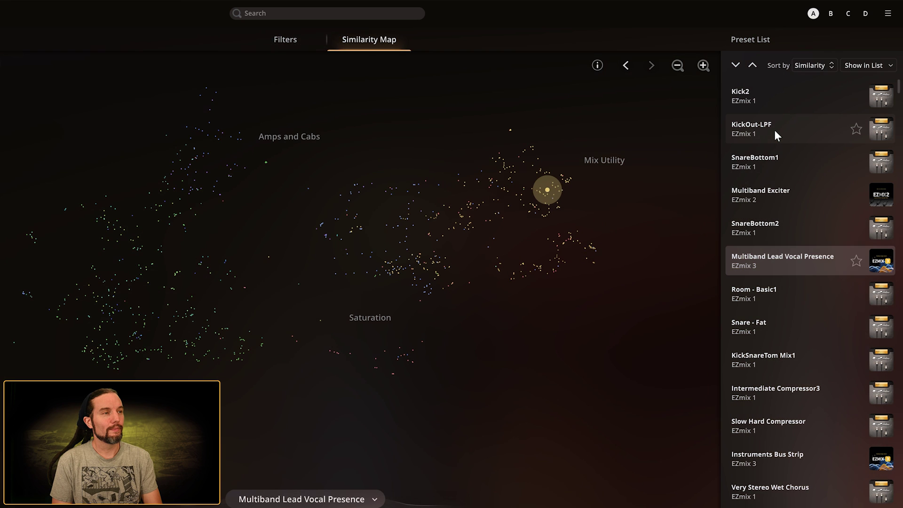
key(Down)
key(Down)
key(Down)
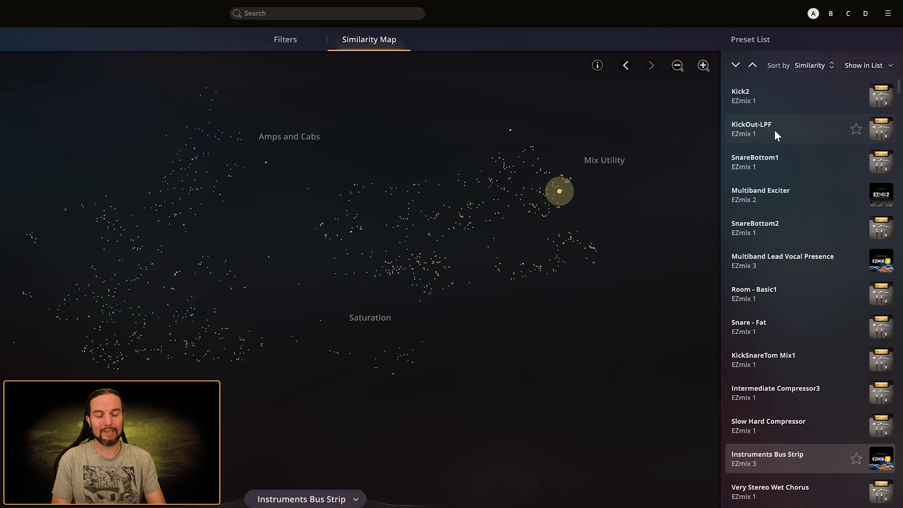
- Step back and forth through the presets around Multiband Lead Vocal Presence, ending on KickSnareTom Mix1
key(Up)
key(Up)
key(Up)
key(Up)
key(Up)
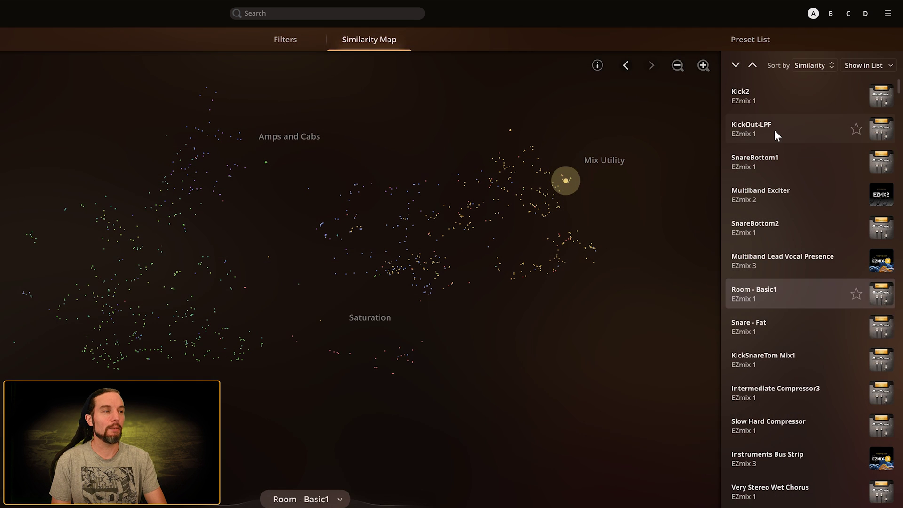
key(Down)
key(Up)
key(Up)
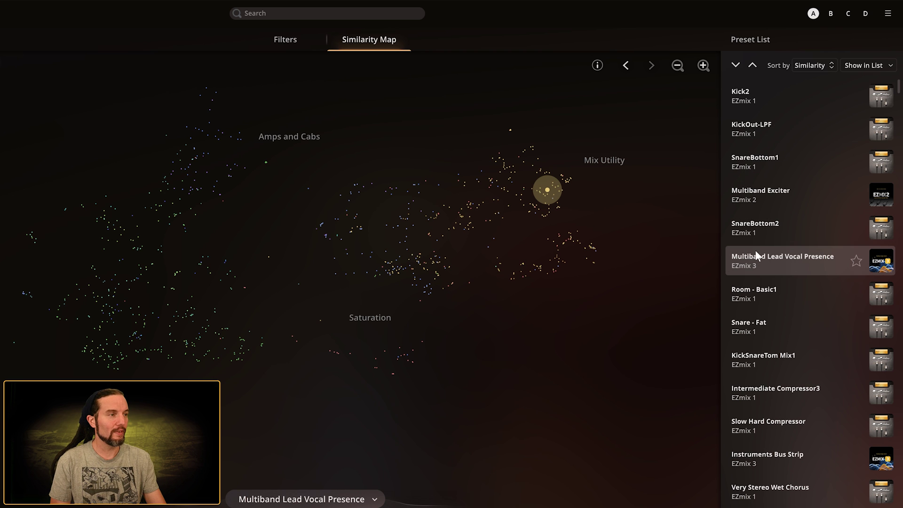
key(Down)
key(Down)
key(Down)
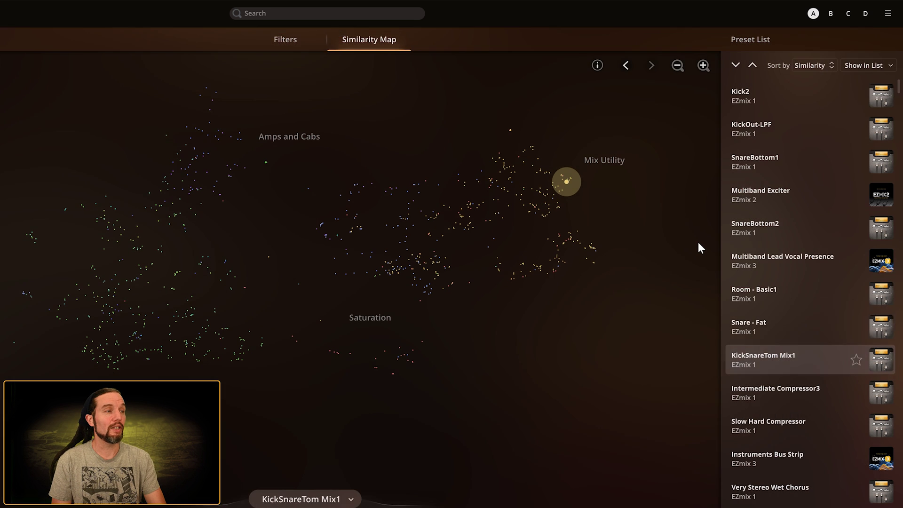
key(Up)
key(Up)
key(Up)
key(Up)
key(Up)
key(Up)
key(Up)
key(Up)
key(Down)
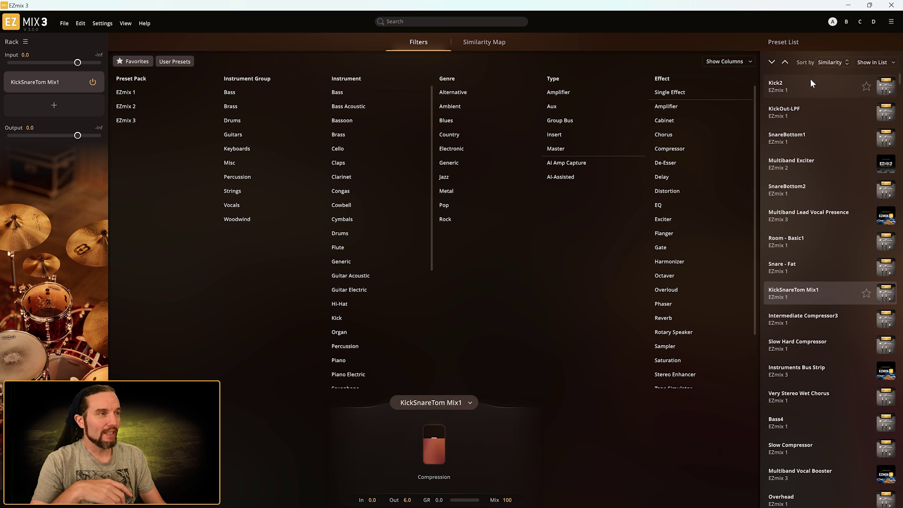
- Review the sort and display options of the preset list, leaving the sorting on Similarity
click(831, 62)
click(834, 44)
click(873, 62)
click(837, 43)
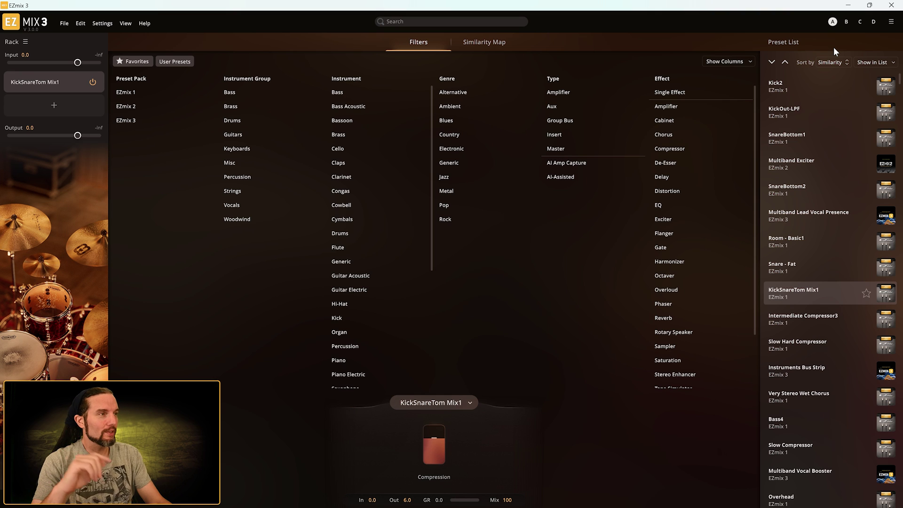
click(819, 62)
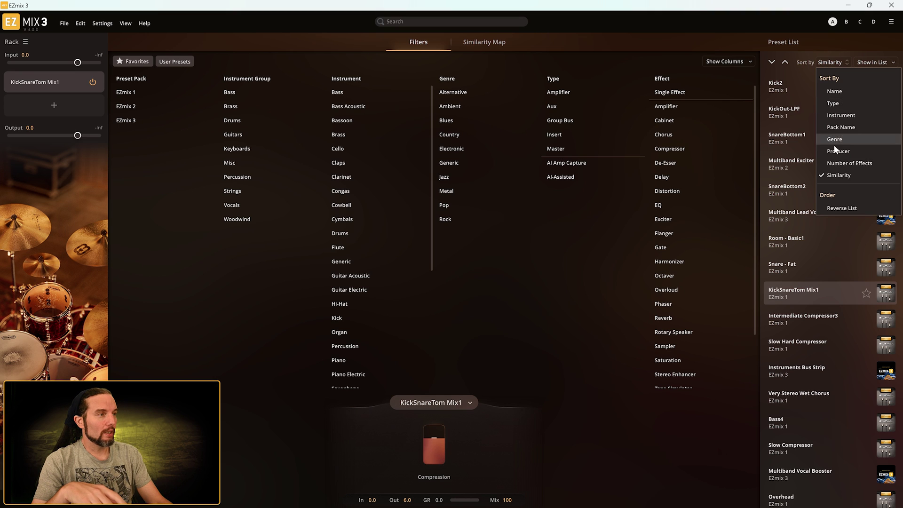
click(726, 30)
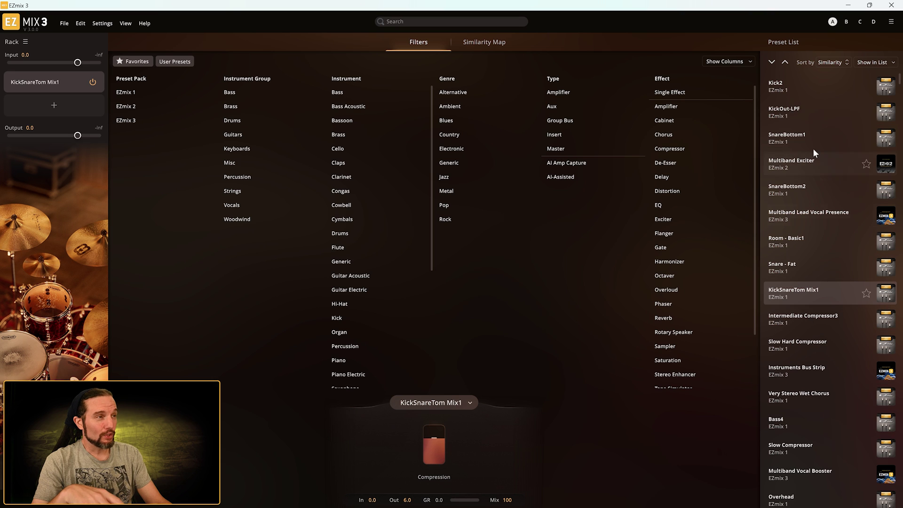
- Filter the presets to the Rock genre and view the filtered presets on the Similarity Map
click(445, 220)
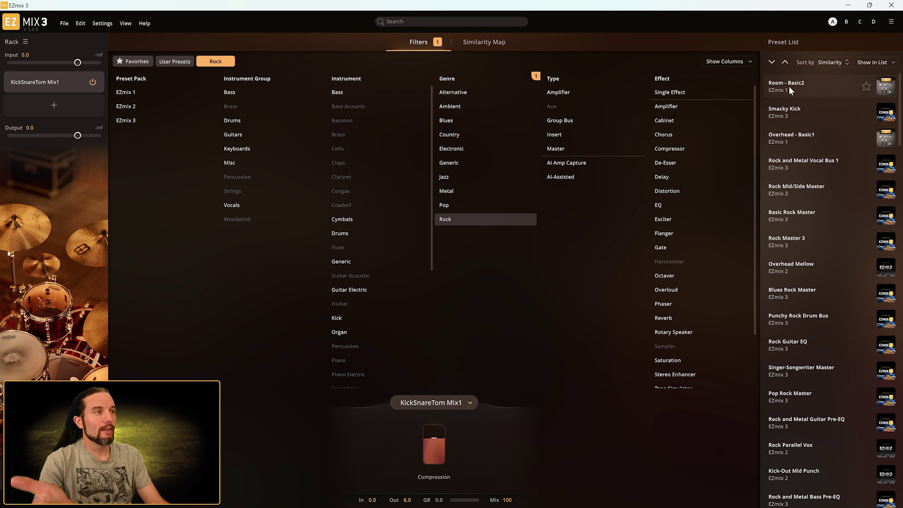
click(832, 62)
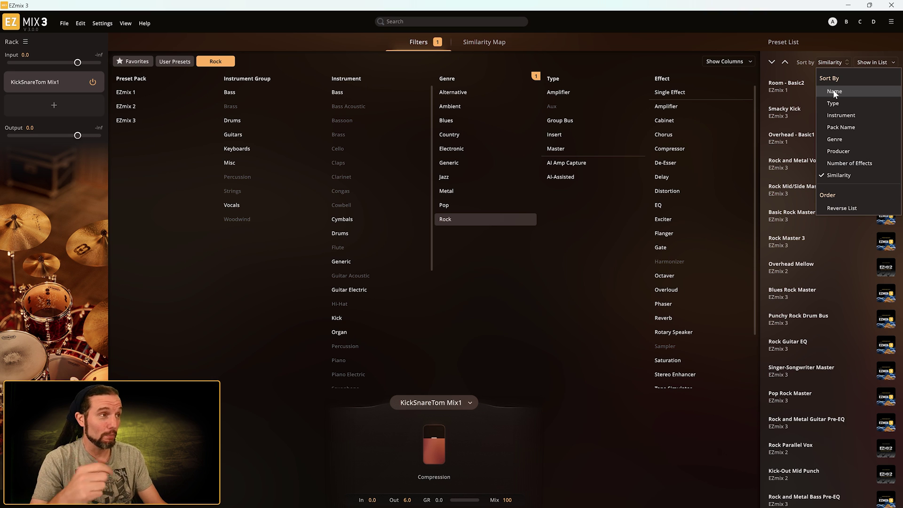
click(740, 24)
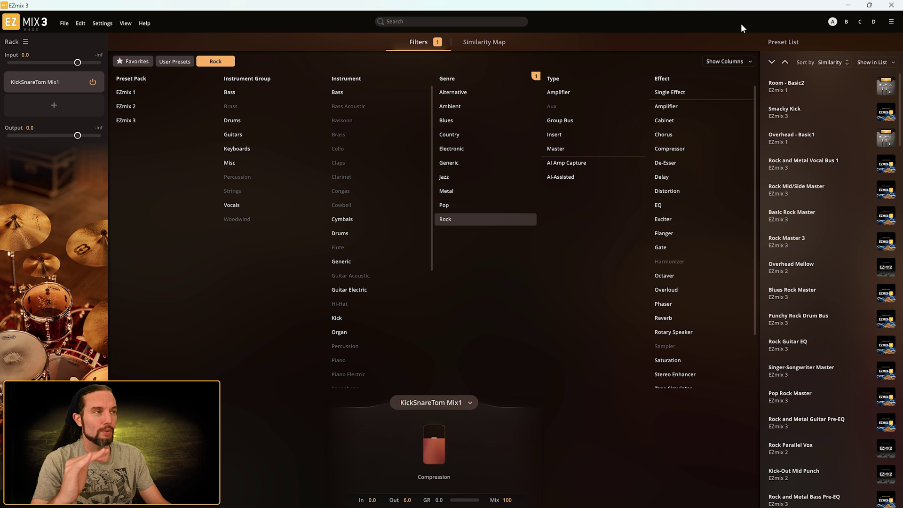
click(829, 62)
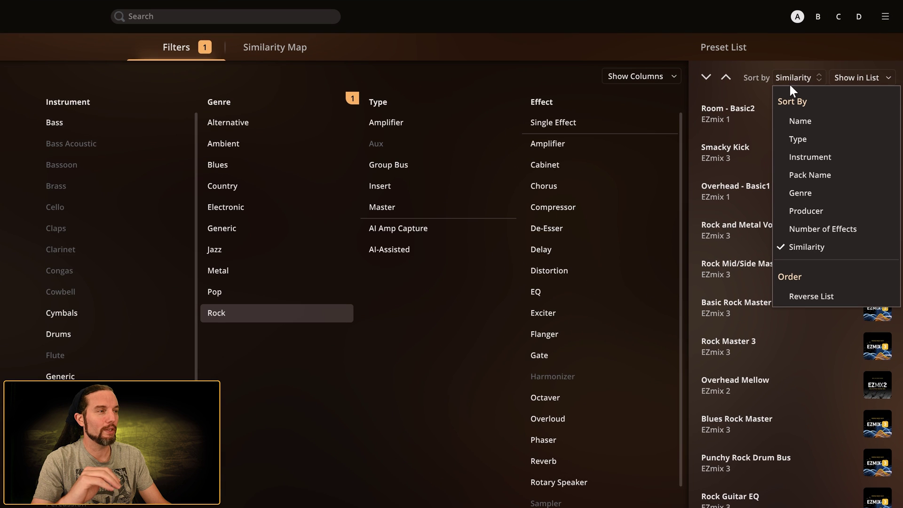
click(758, 33)
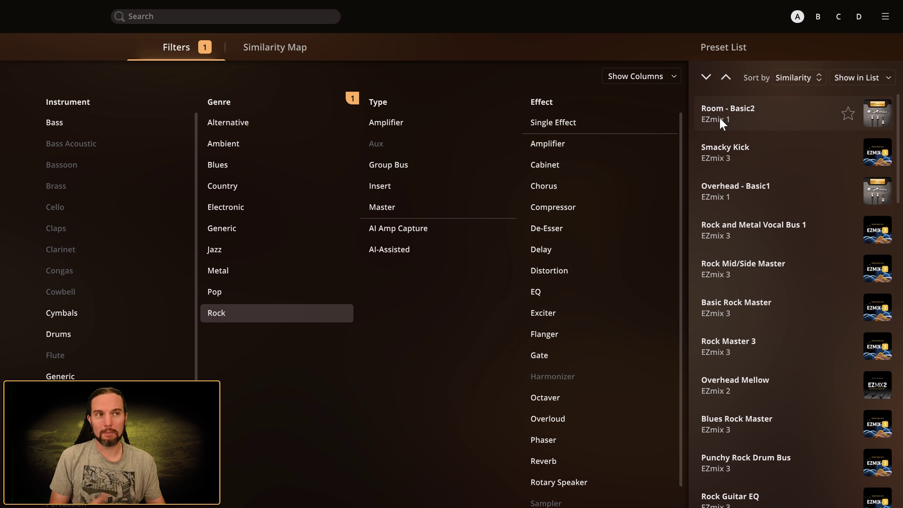
click(260, 49)
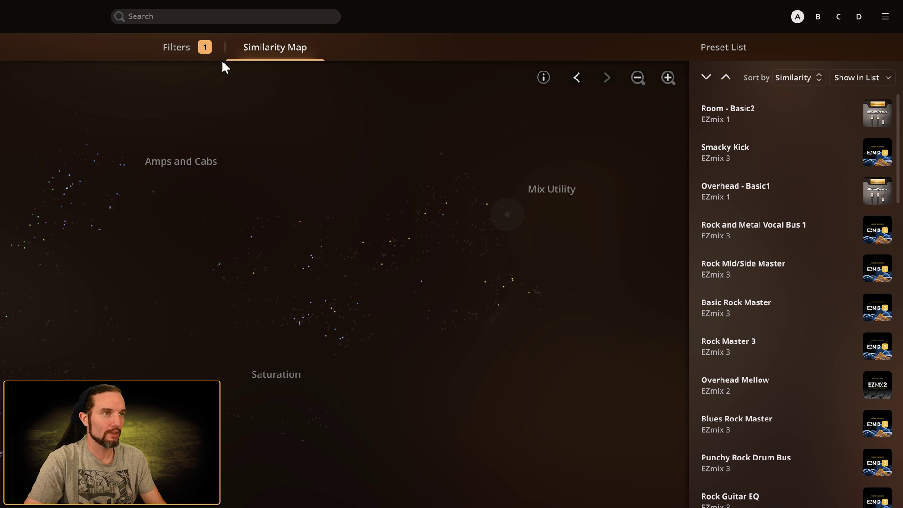
mouse_move(216, 49)
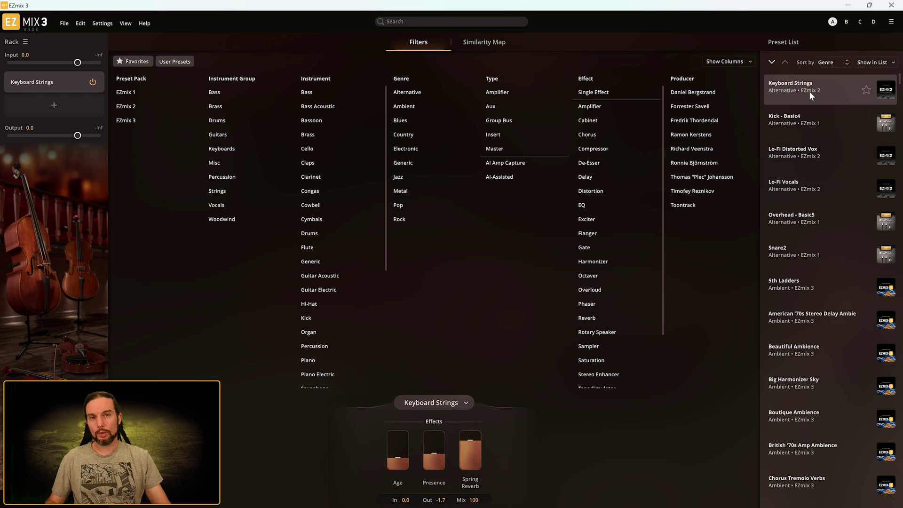
- Load the Kick - Basic4, Keyboard Strings and Overhead - Basic5 presets in turn from the genre-sorted list
click(802, 120)
click(799, 87)
click(809, 218)
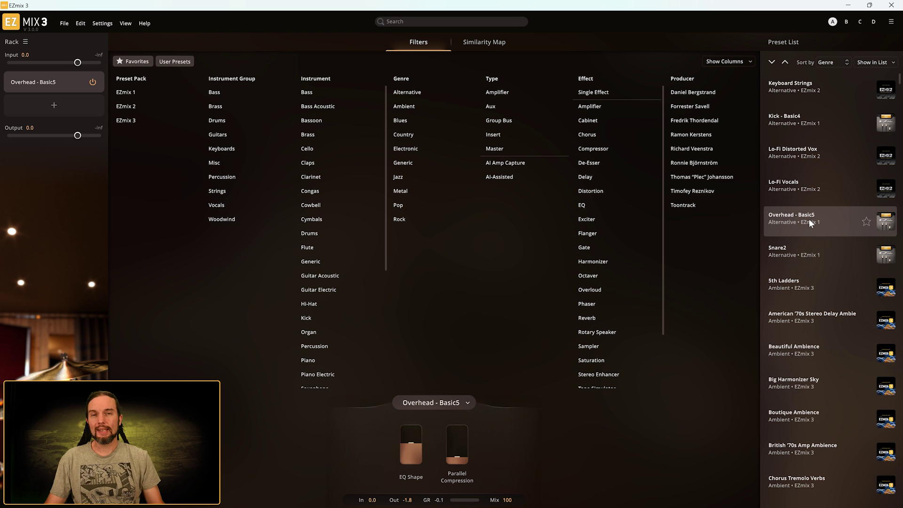
- Step up and down through the genre-sorted presets one at a time, ending on Keyboard Strings
key(Up)
key(Up)
key(Up)
key(Up)
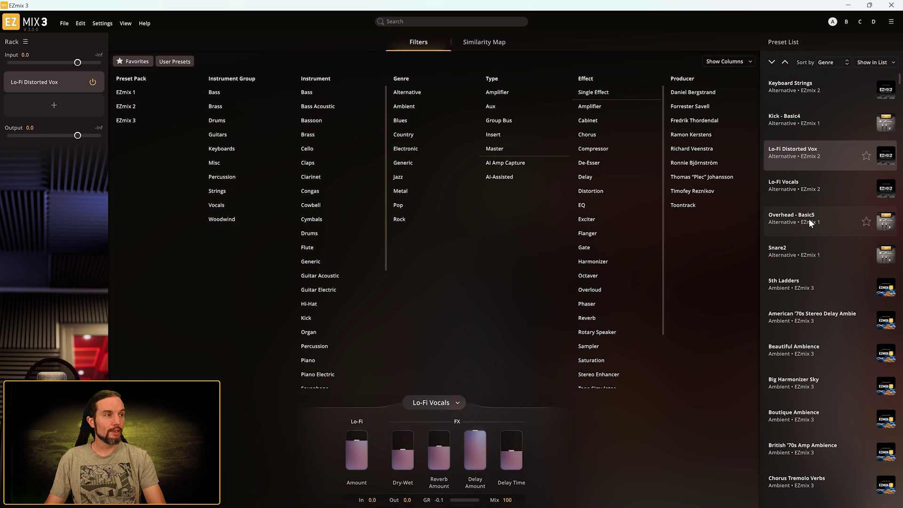
key(Down)
key(Down)
key(Down)
key(Down)
key(Down)
key(Down)
key(Down)
key(Down)
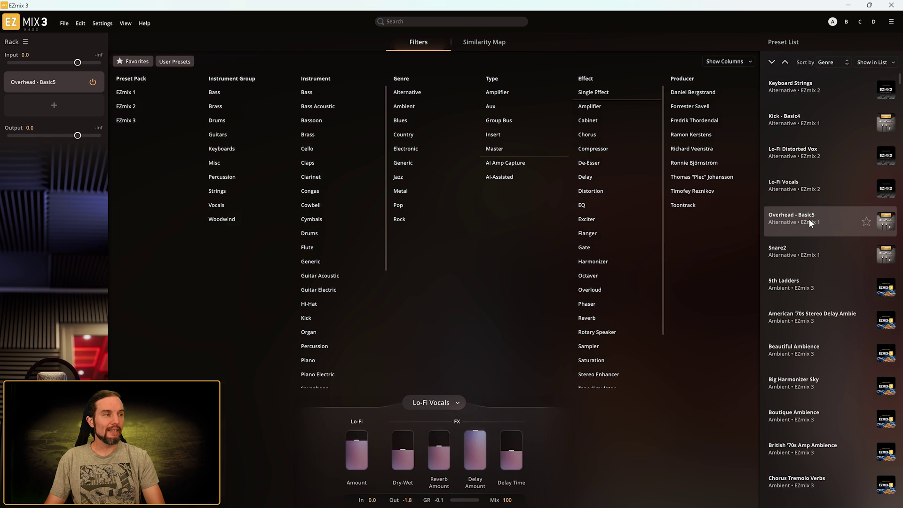
key(Up)
key(Up)
key(Up)
key(Up)
key(Up)
key(Up)
key(Up)
key(Up)
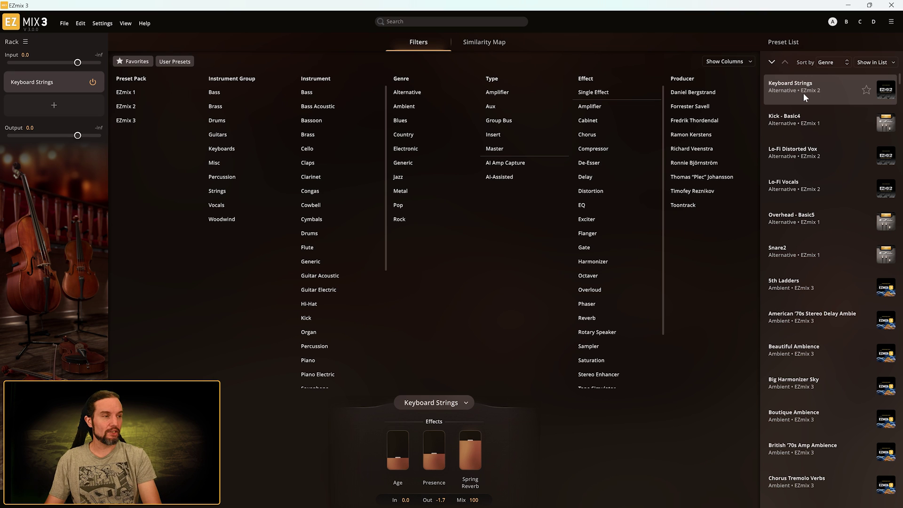
- Move down the genre-sorted preset list a page at a time from Keyboard Strings to 12-Bit Delay
key(Page_Down)
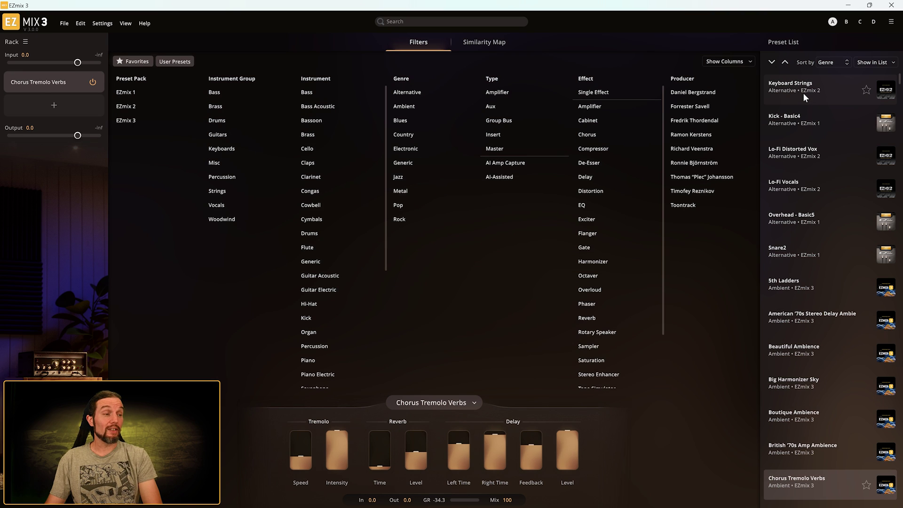
key(Page_Down)
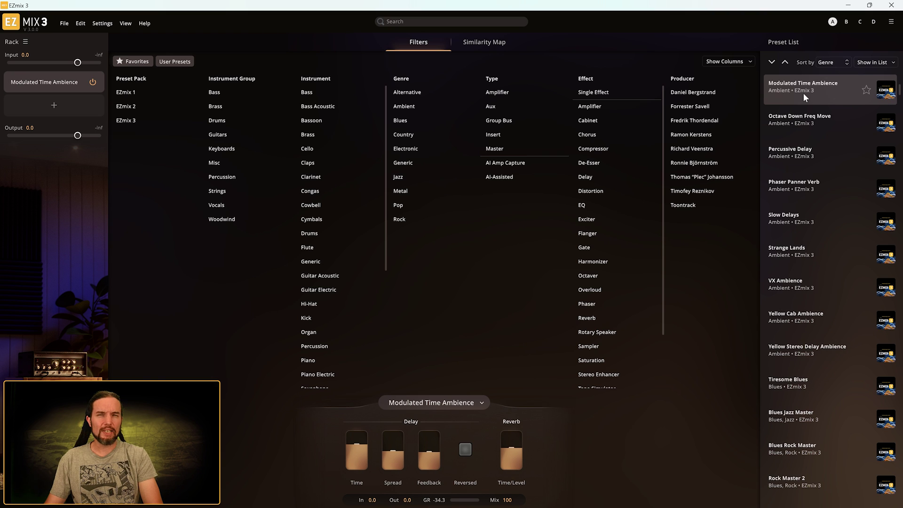
key(Page_Down)
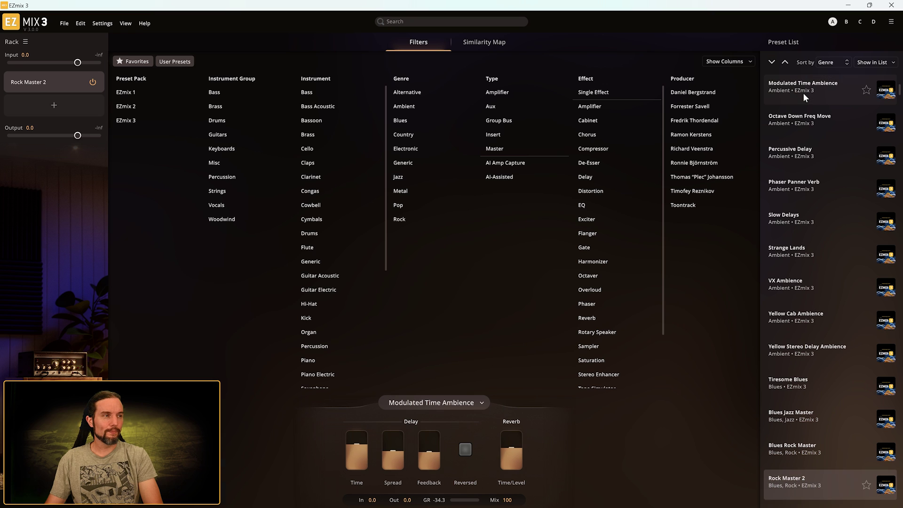
key(Page_Down)
key(Page_Down)
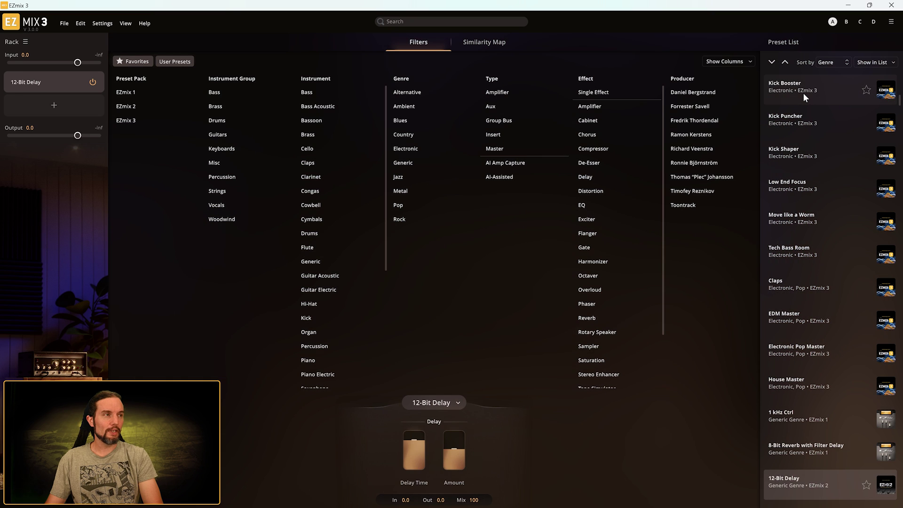
- Move back up the genre-sorted preset list a page at a time from 12-Bit Delay to Keyboard Strings
key(Page_Down)
key(Page_Up)
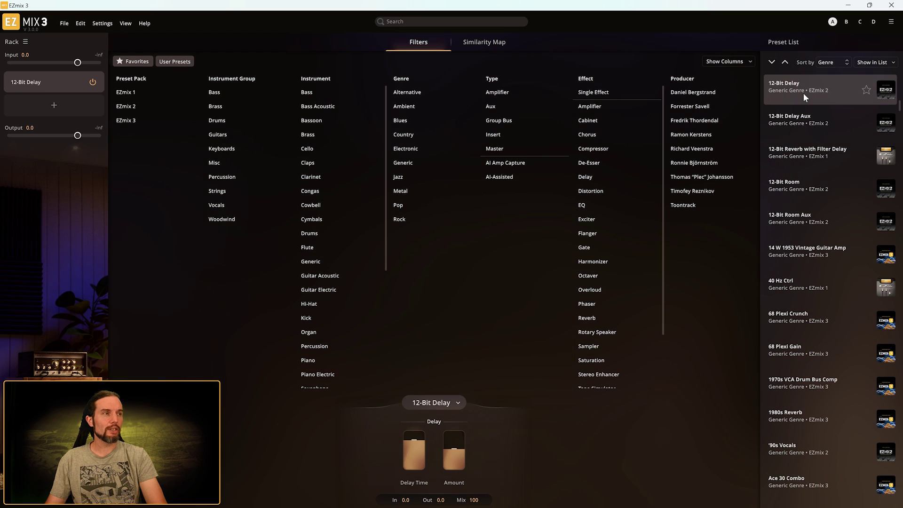
key(Page_Up)
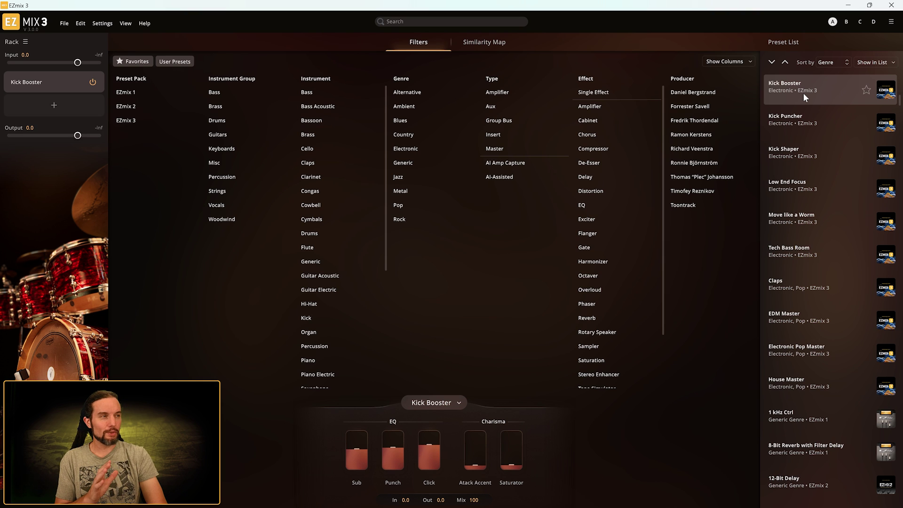
key(Page_Up)
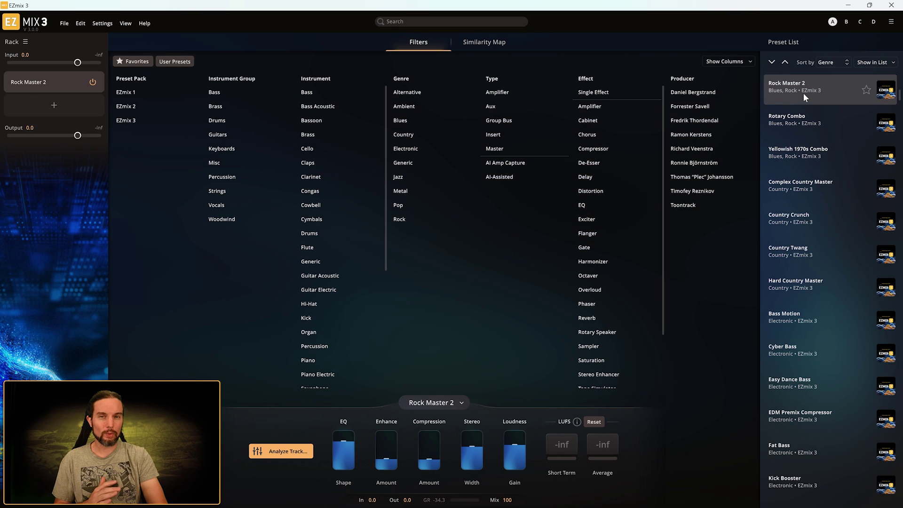
key(Page_Up)
key(Page_Up)
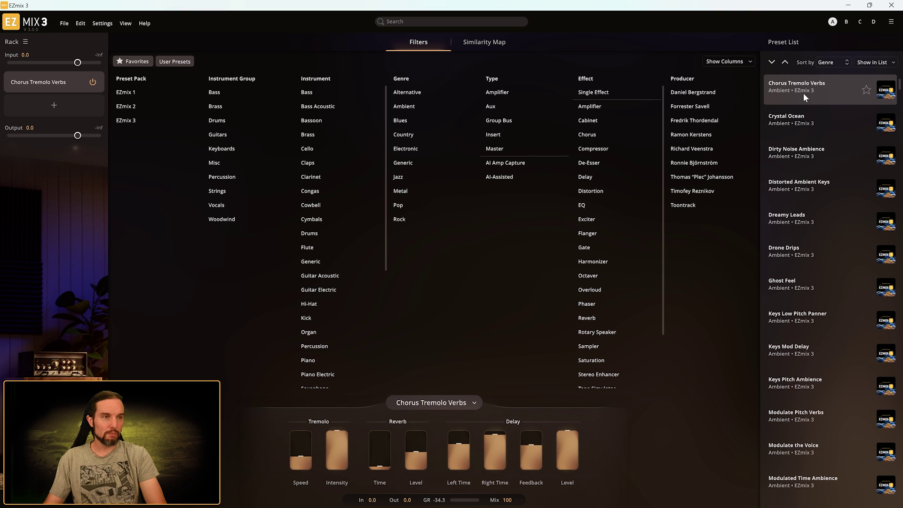
key(Page_Up)
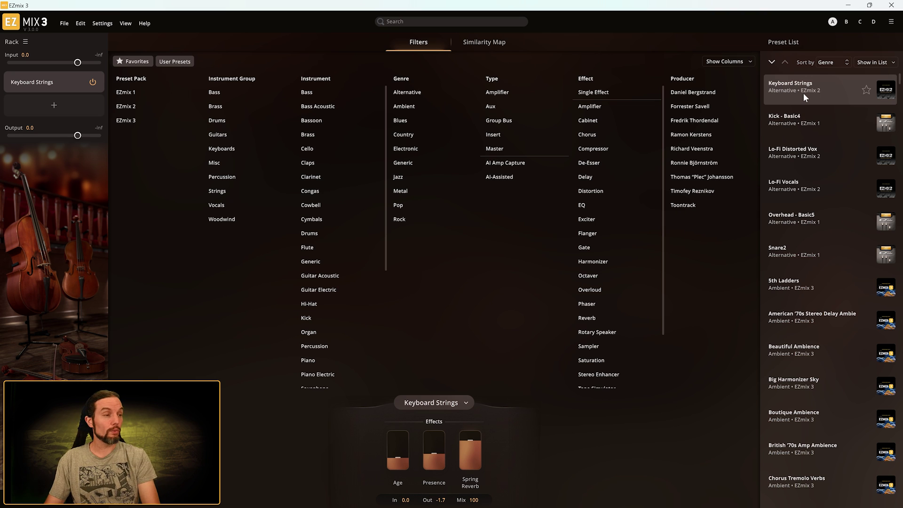
- Wrap around from the first genre-sorted preset to the last one, Singer-Songwriter Master, and back to the first
key(Up)
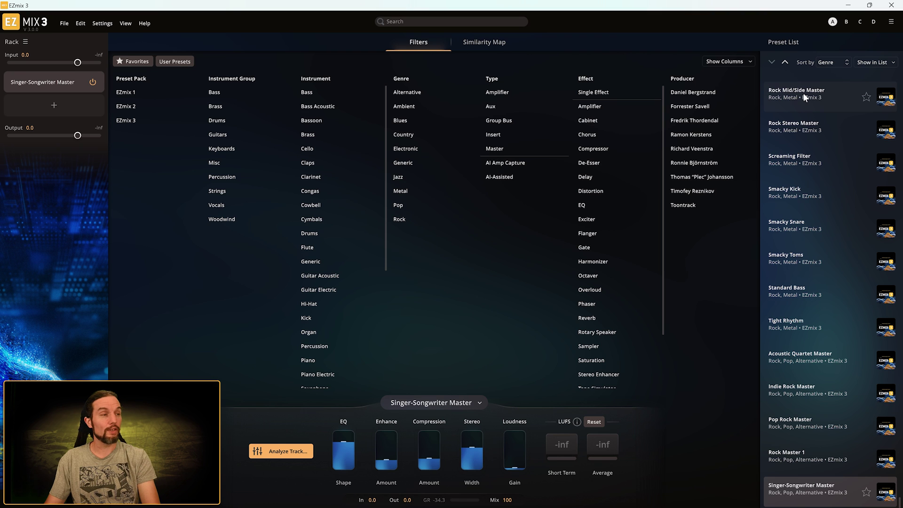
key(Down)
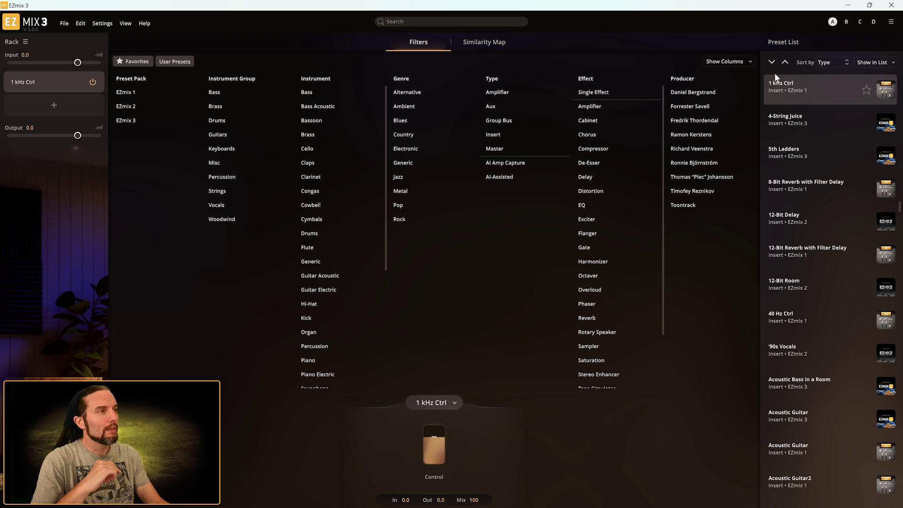
- Hide the Sort By attribute and the Pack Name from the entries in the preset list
click(882, 63)
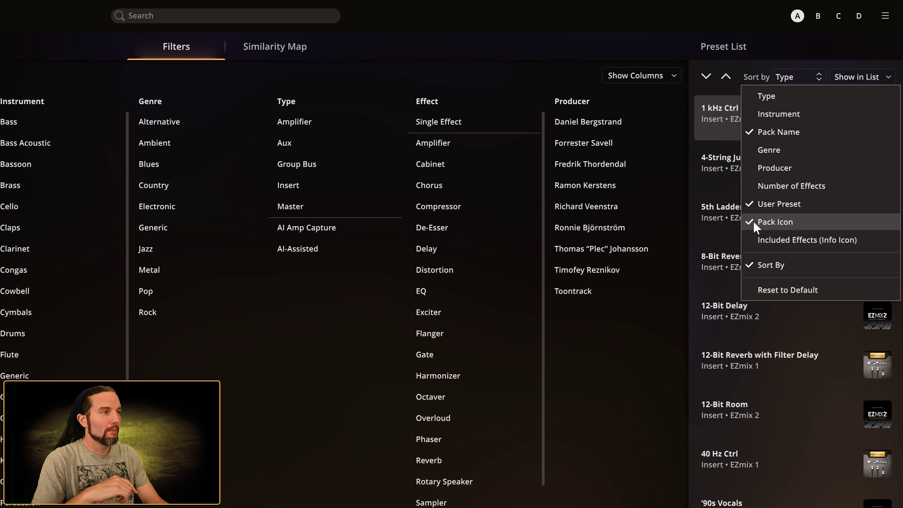
click(769, 269)
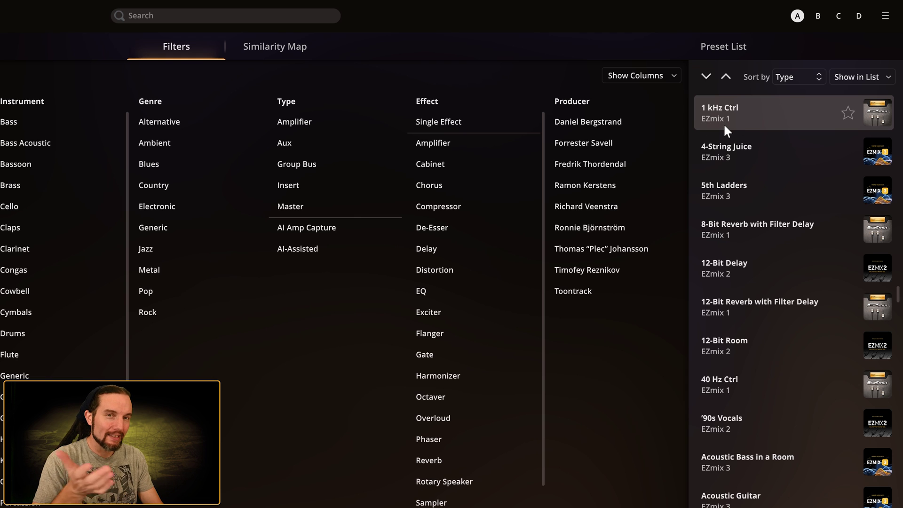
click(856, 76)
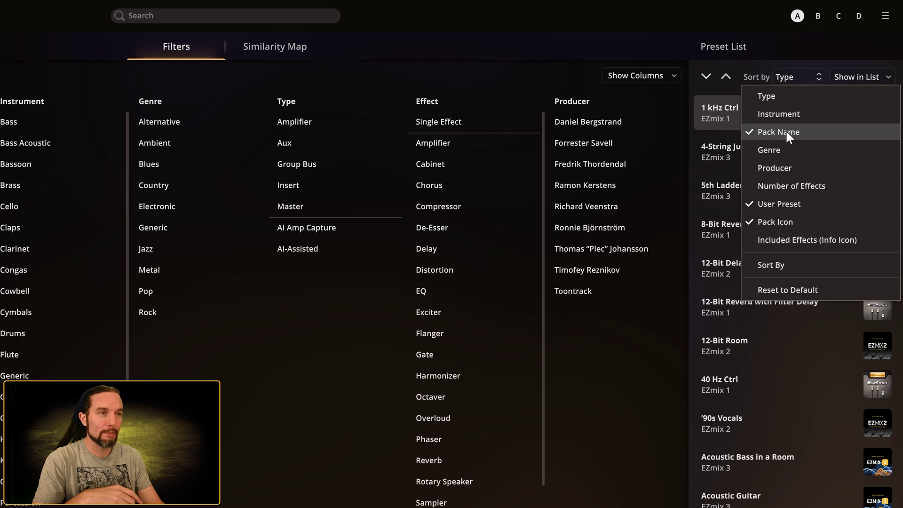
click(707, 16)
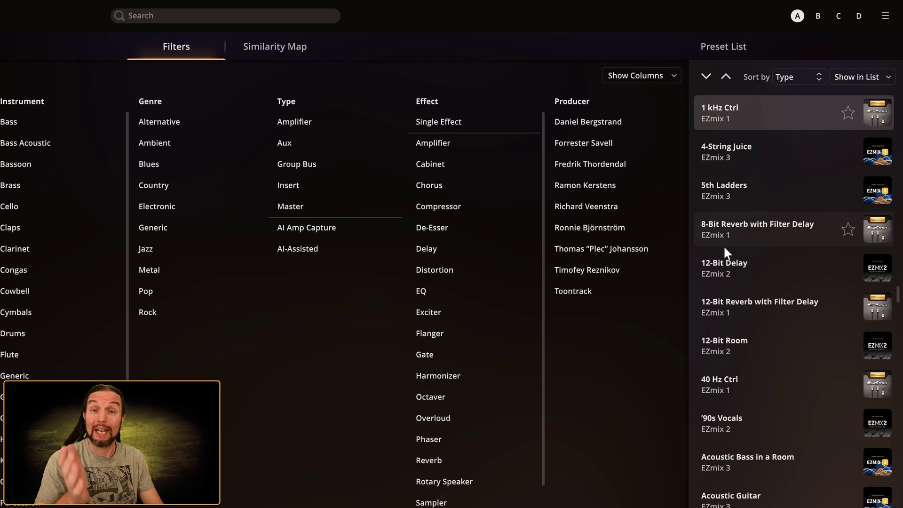
click(858, 76)
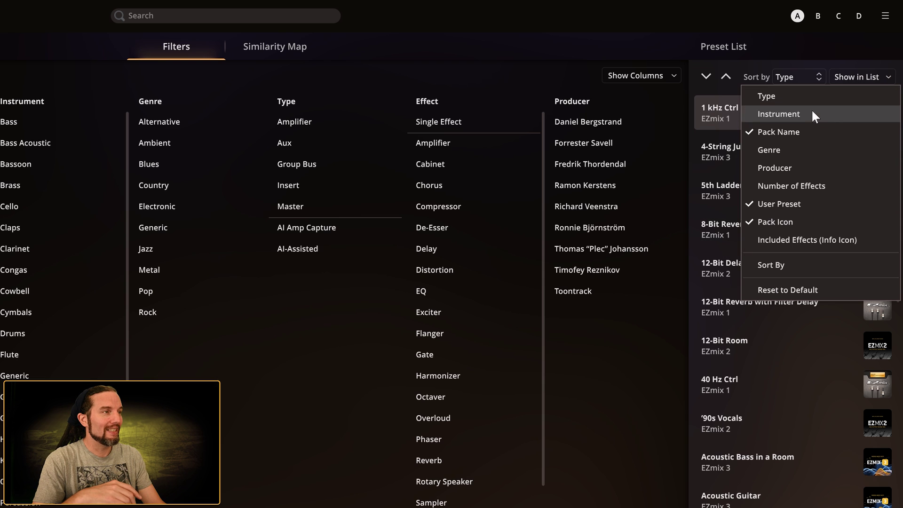
click(779, 131)
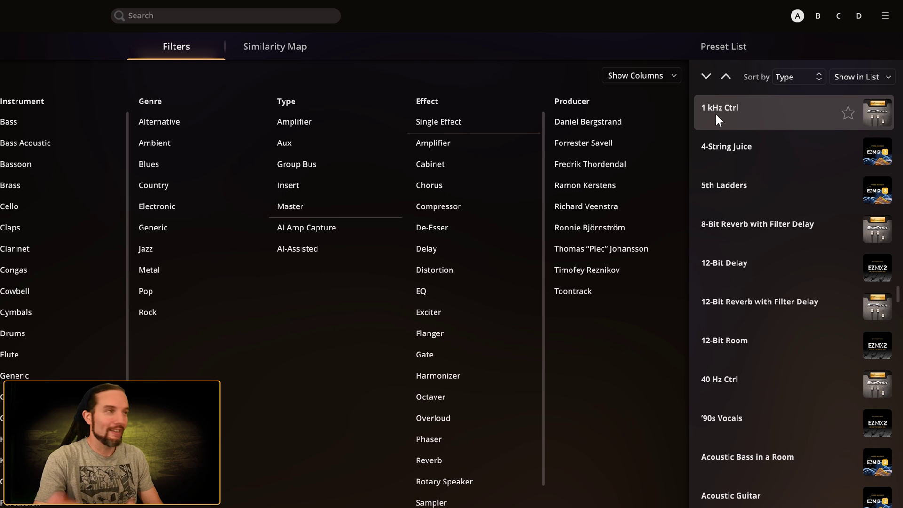
- Show the Type, Instrument and Pack Name for each entry in the preset list
click(847, 78)
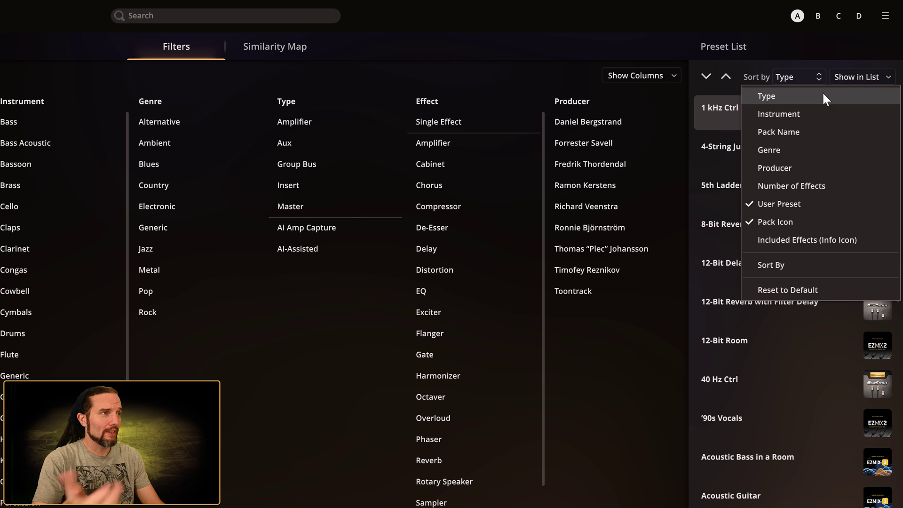
click(792, 98)
click(857, 76)
click(809, 112)
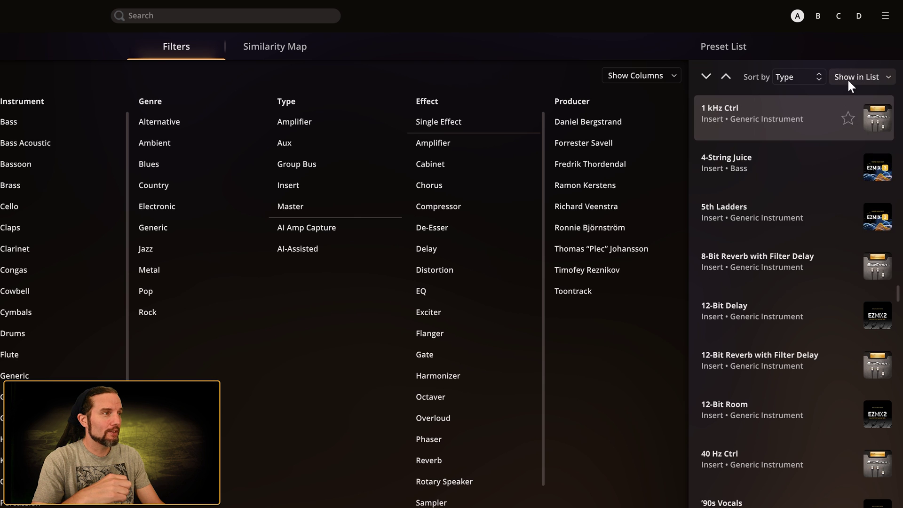
click(847, 78)
click(803, 132)
- Add the Genre, Producer, Number of Effects and Included Effects (Info Icon) details to the preset list entries
click(847, 77)
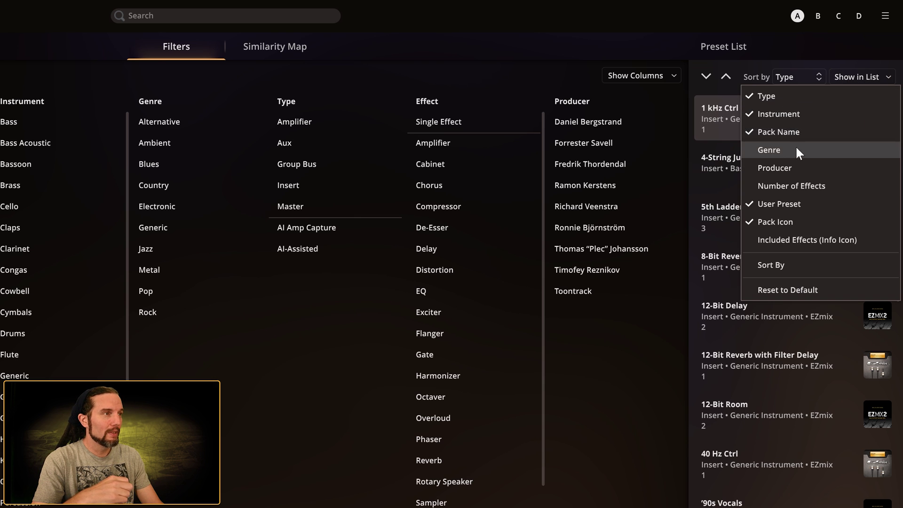
click(796, 150)
click(847, 77)
click(808, 168)
click(847, 77)
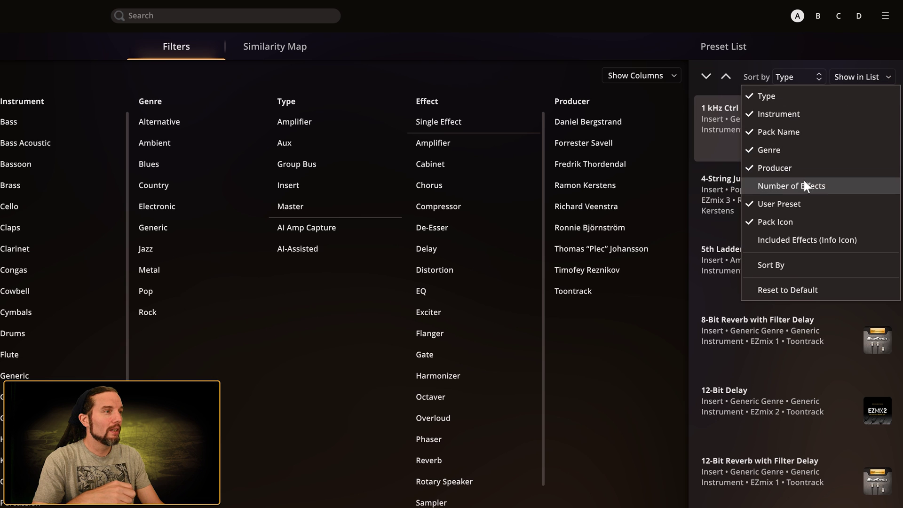
click(804, 184)
click(846, 78)
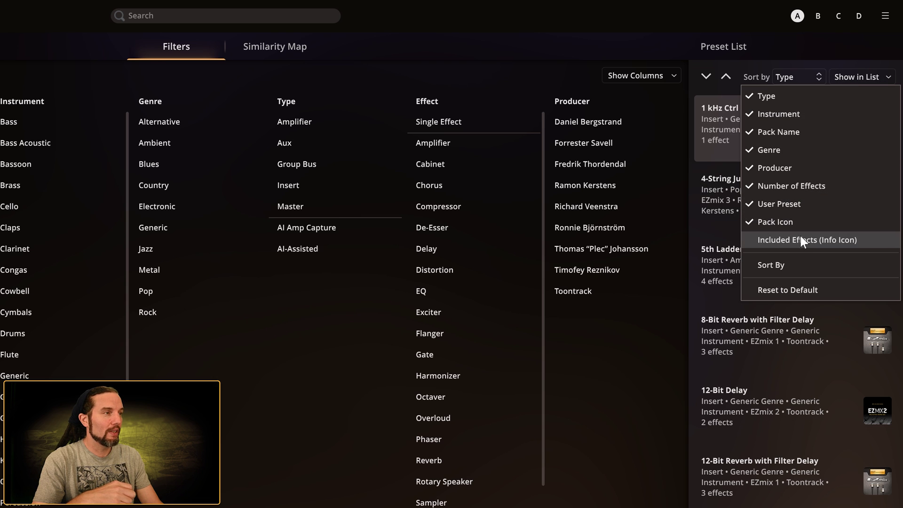
click(802, 240)
- Review which details are enabled for display in the preset list
click(842, 76)
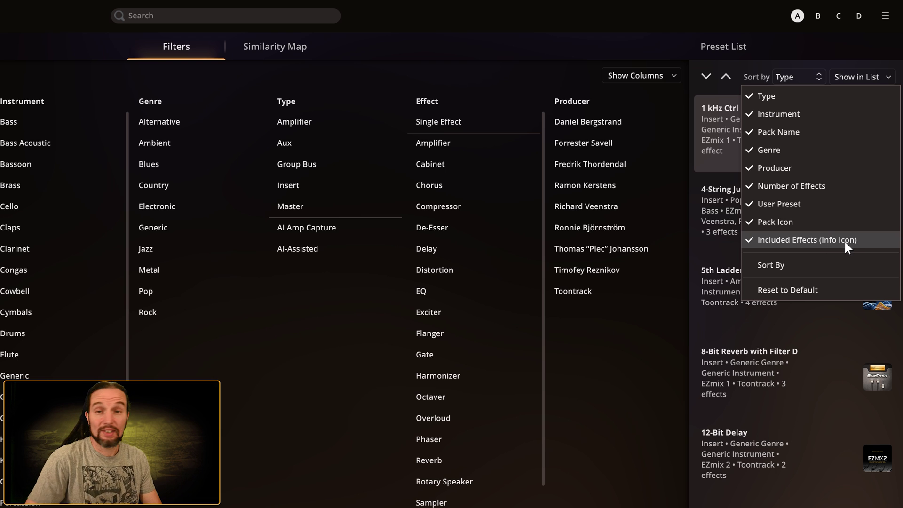
click(650, 30)
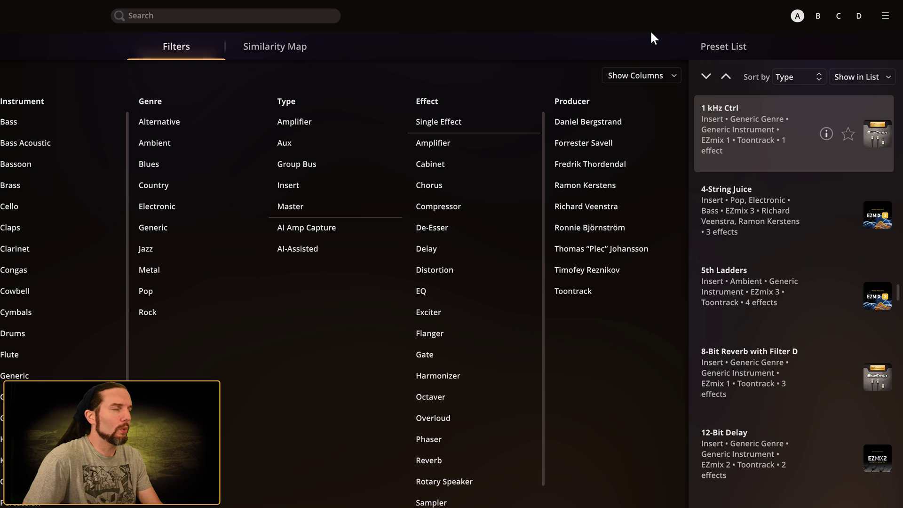
click(835, 80)
click(689, 172)
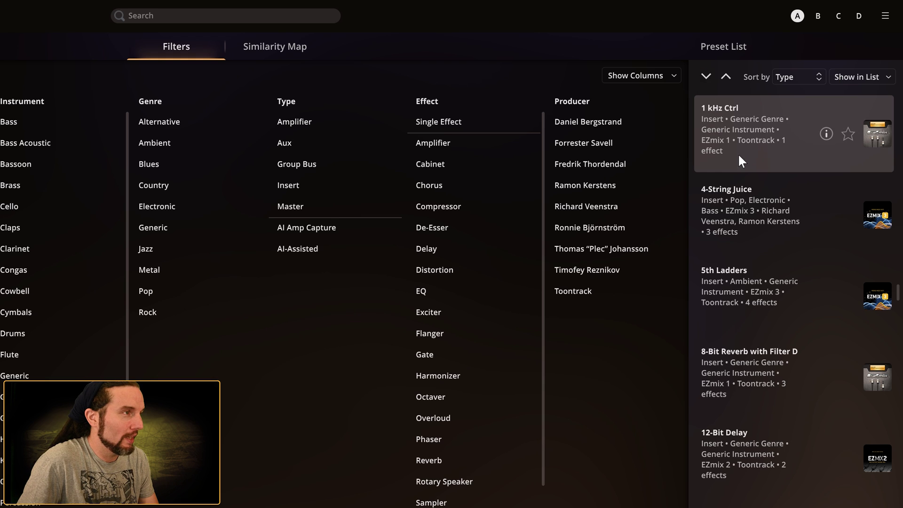
click(848, 75)
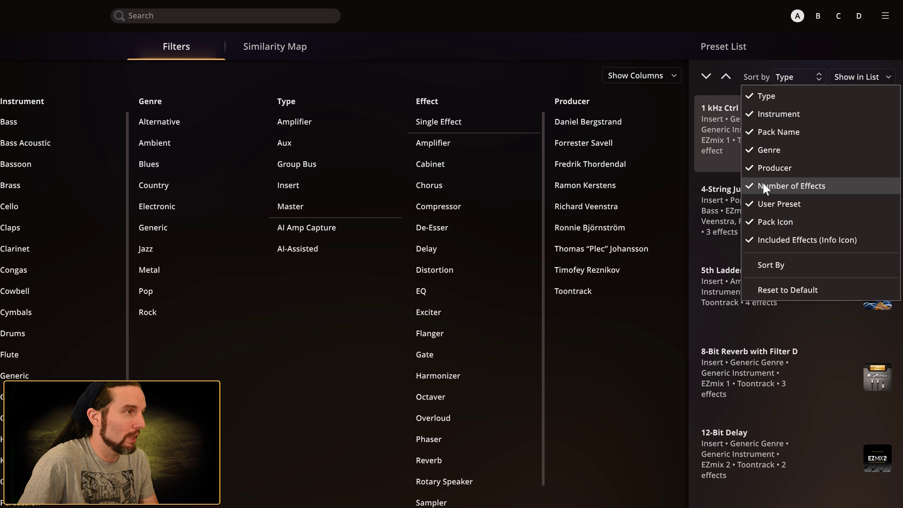
click(784, 42)
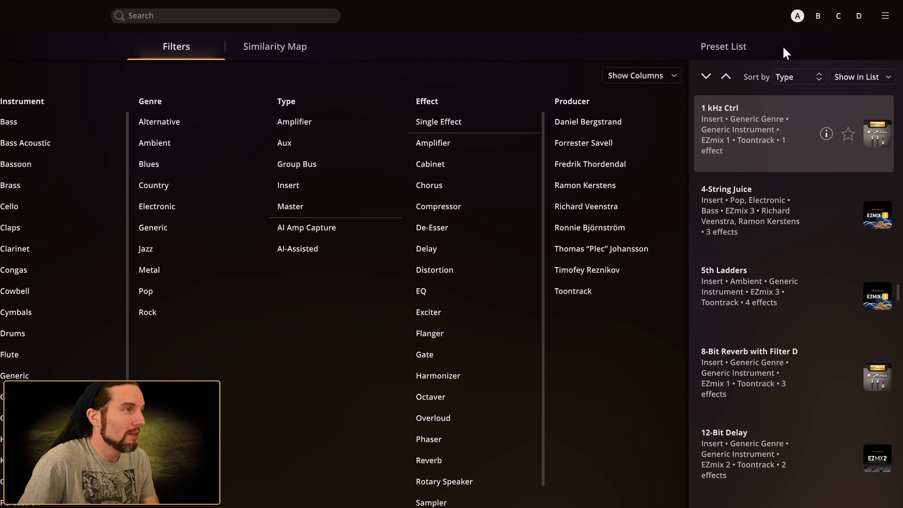
- View the included effects of the 8-Bit Reverb with Filter Delay preset and load it
mouse_move(820, 132)
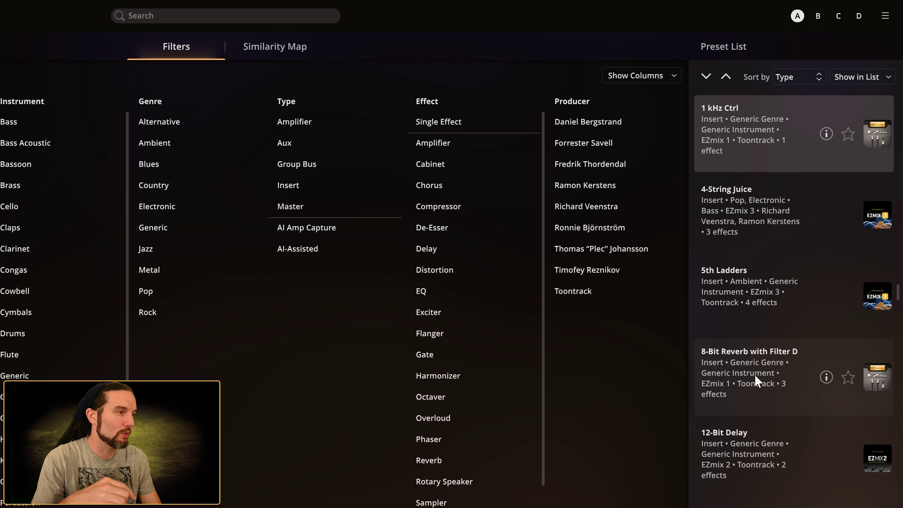
mouse_move(818, 383)
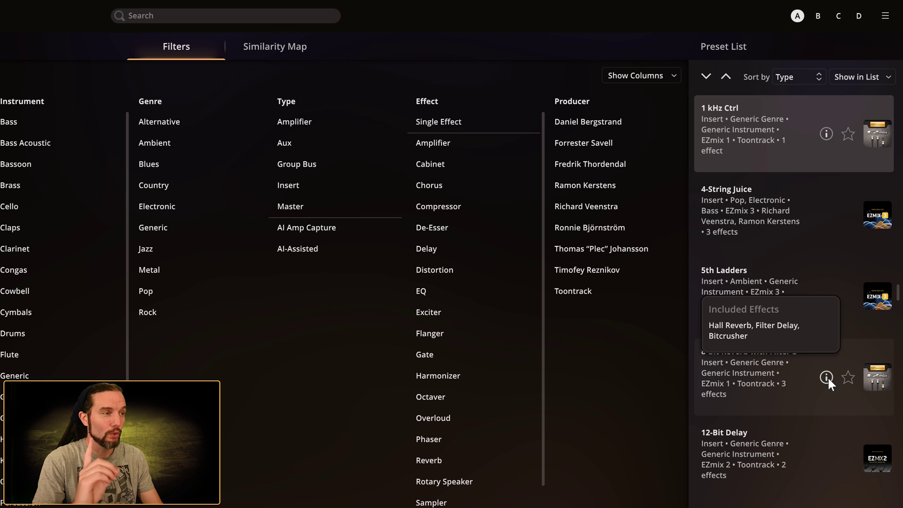
click(756, 380)
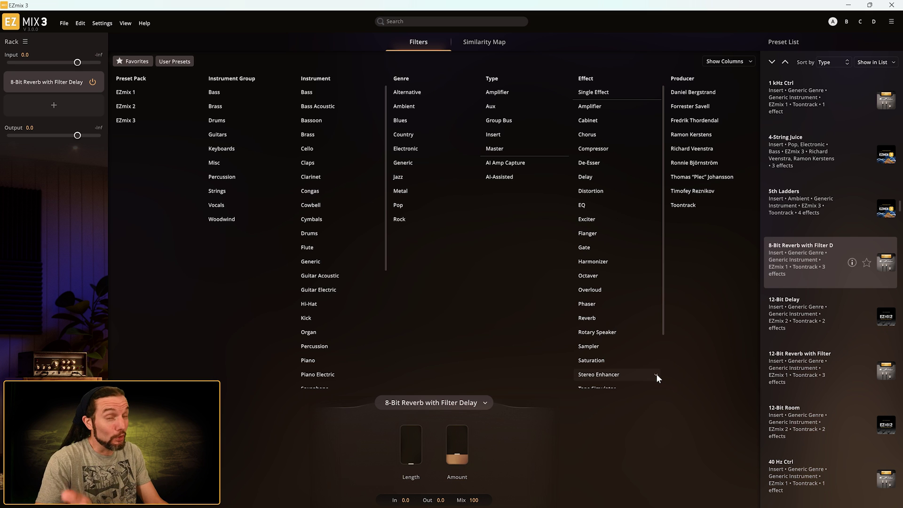
mouse_move(853, 263)
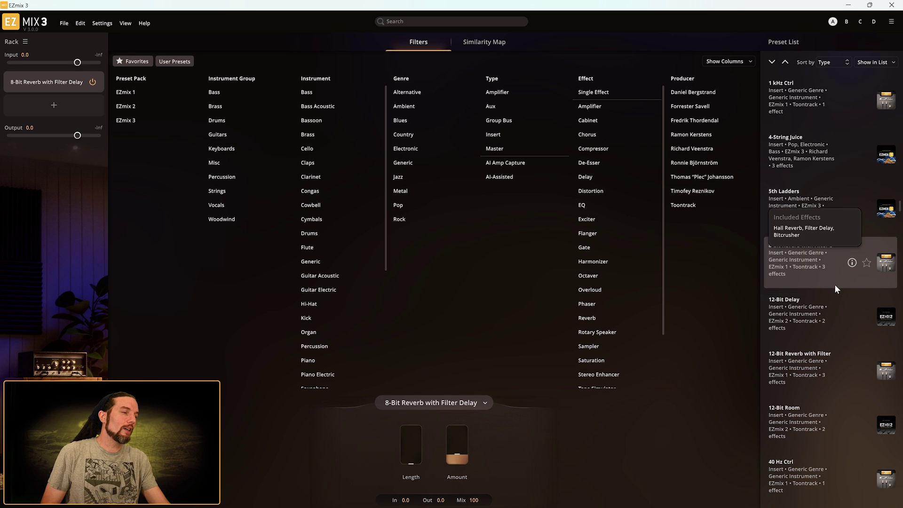
- Load the Acoustic Bass in a Room preset and check its included effects
scroll(836, 288, down, 5)
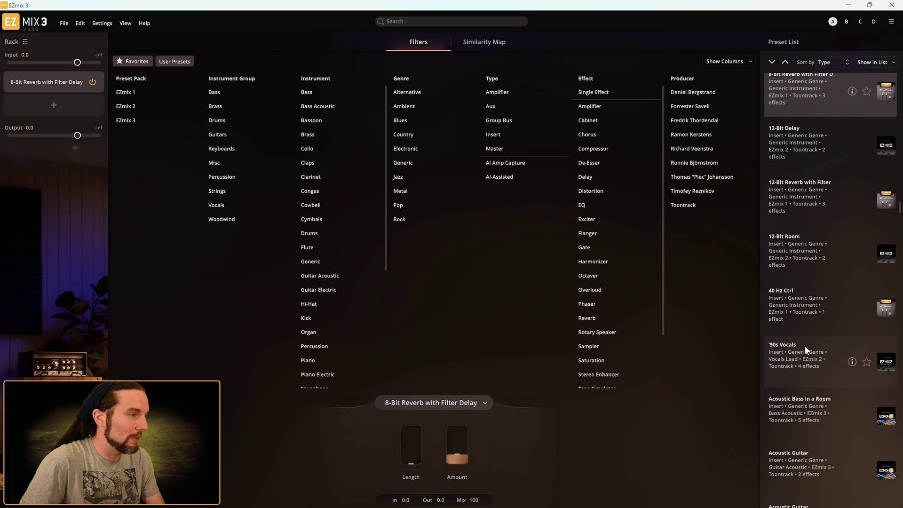
scroll(828, 409, down, 4)
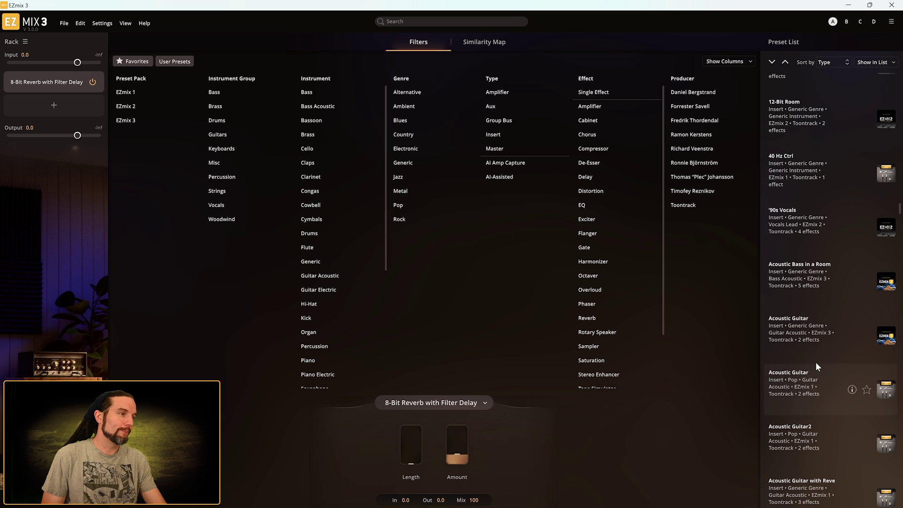
click(817, 283)
mouse_move(852, 282)
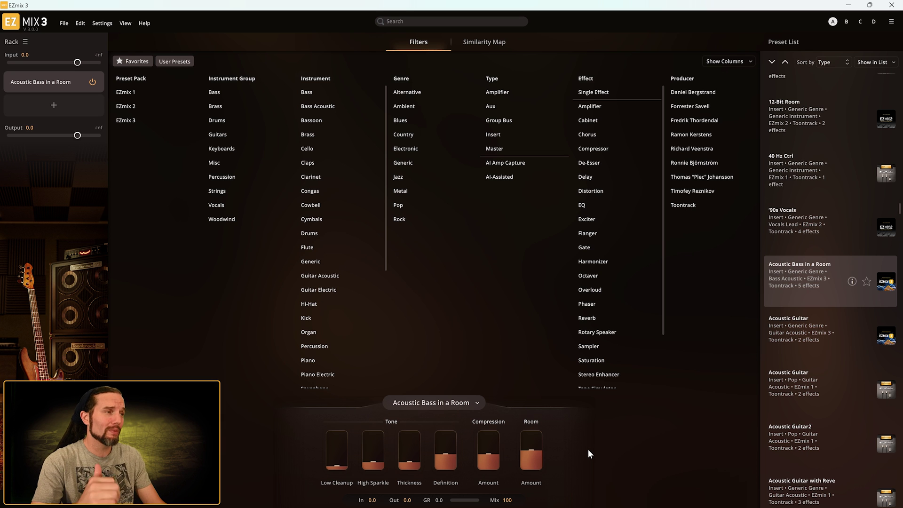
- Hide the Pack Icon from the entries in the preset list
click(866, 63)
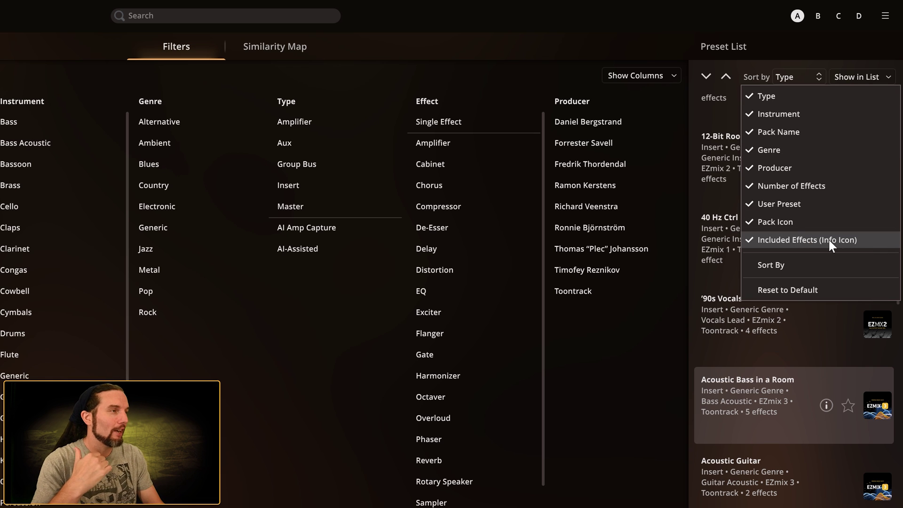
click(699, 9)
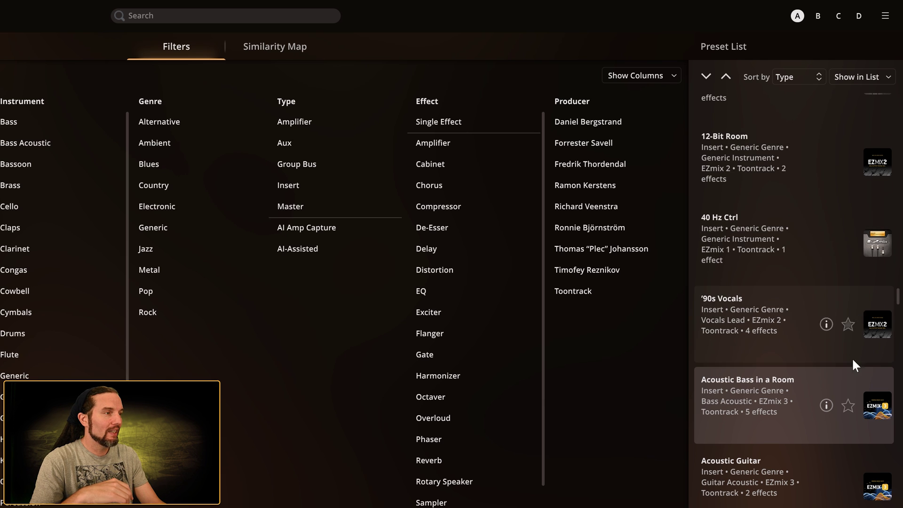
scroll(872, 490, down, 1)
scroll(871, 489, up, 3)
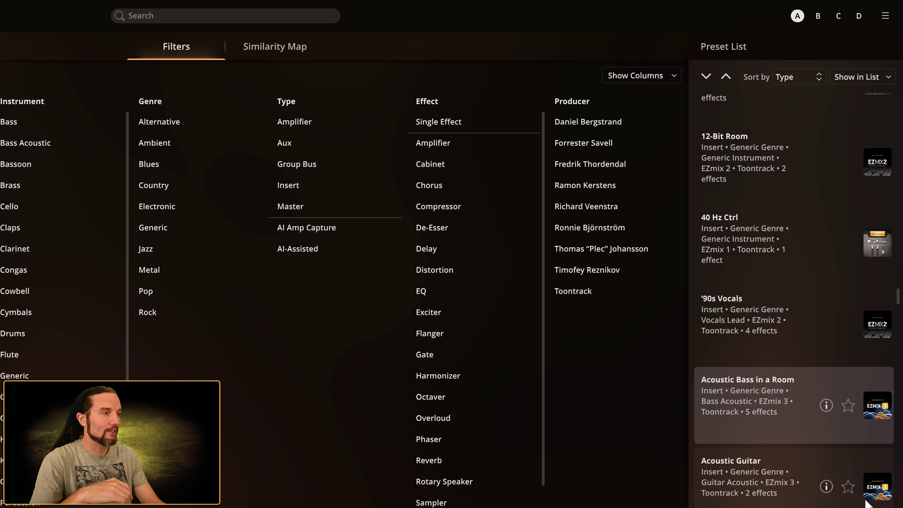
click(859, 76)
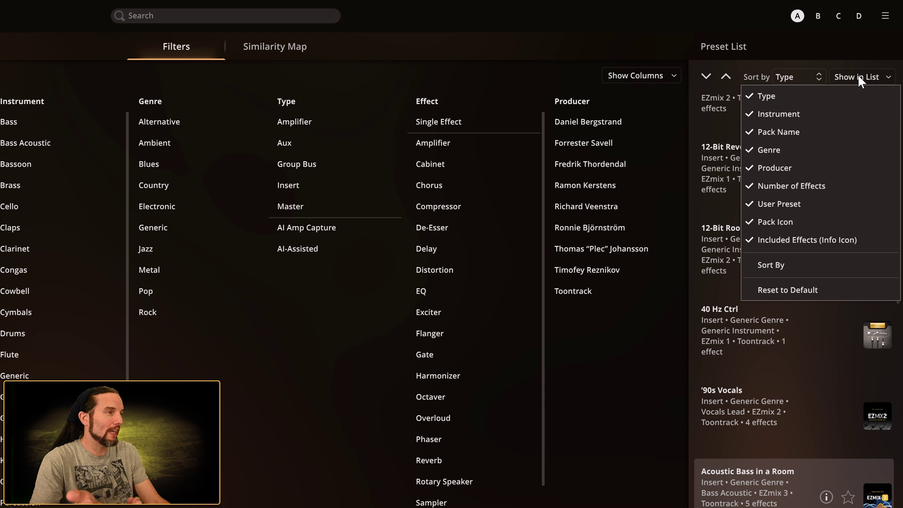
click(799, 219)
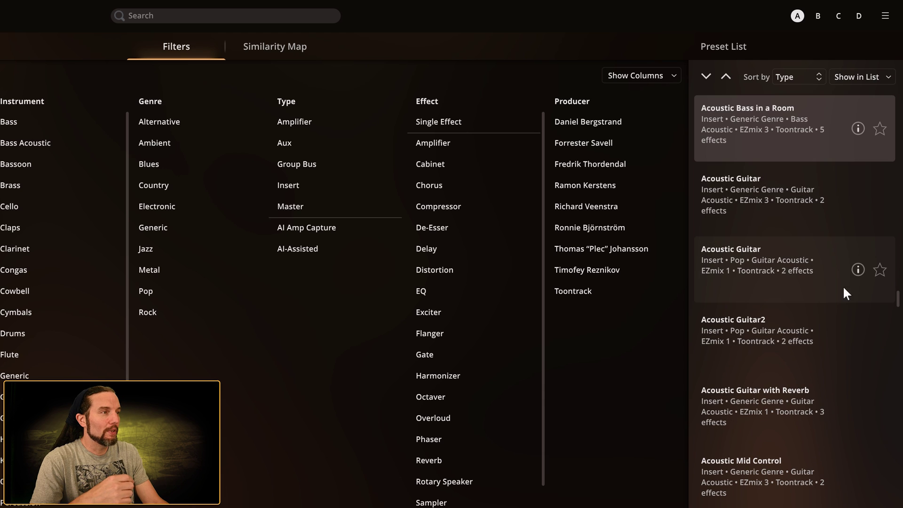
- Turn the Pack Icon display back on for the entries in the preset list
click(878, 77)
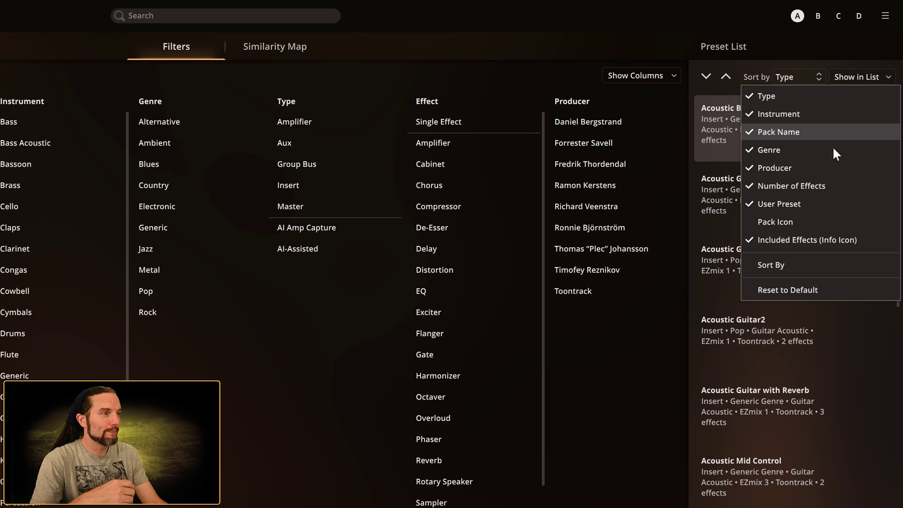
click(809, 221)
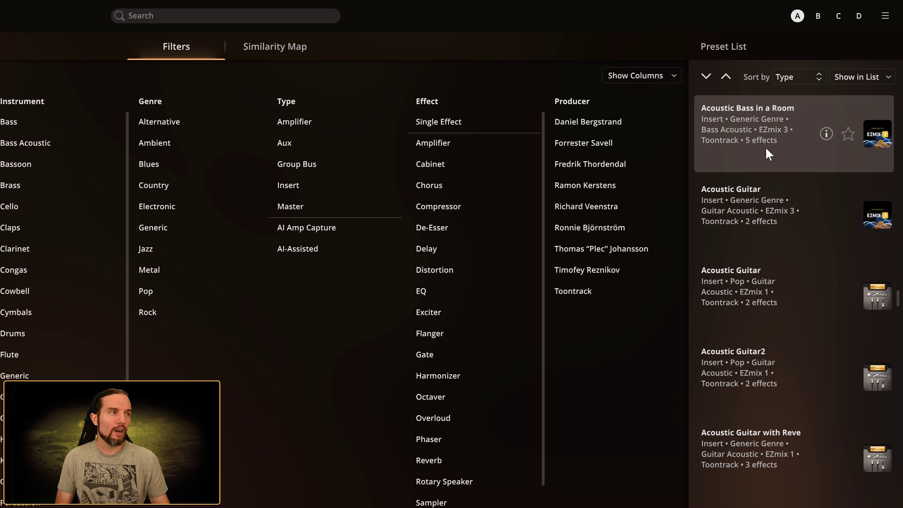
- Mark the Acoustic Bass in a Room preset as a favourite and toggle the Favorites filter on and off
click(849, 135)
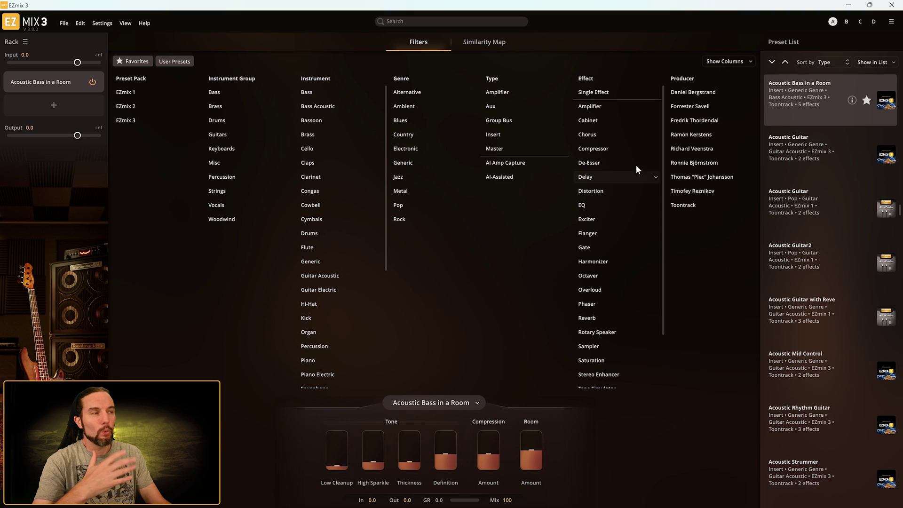
click(131, 62)
click(126, 63)
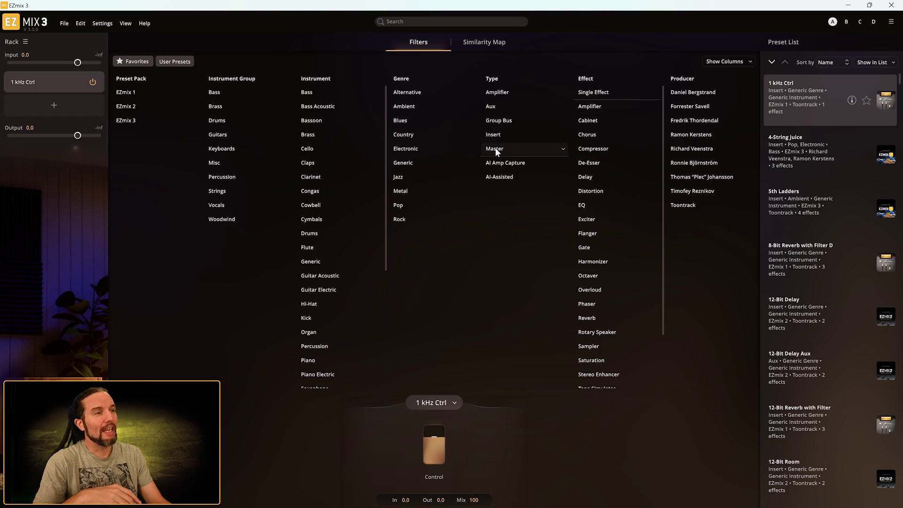
- Filter the presets by the Master type and browse the results for entries labelled as user presets
click(495, 149)
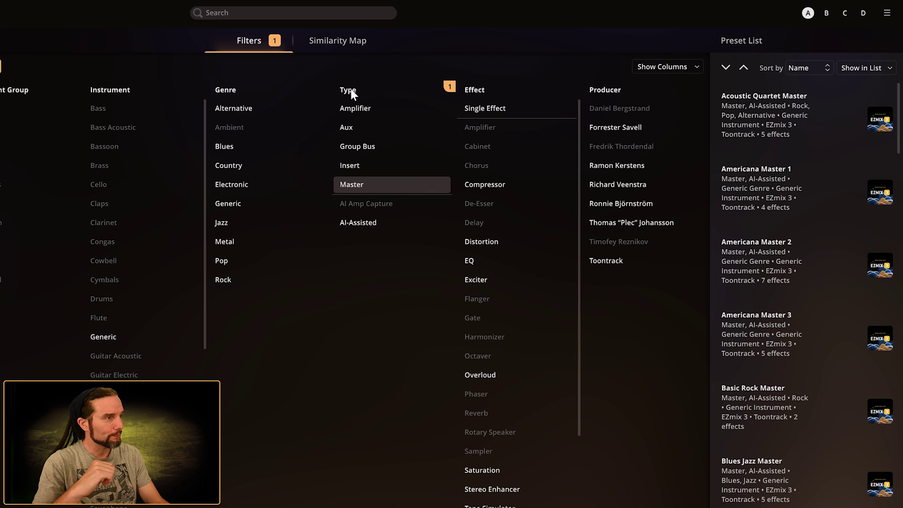
click(855, 72)
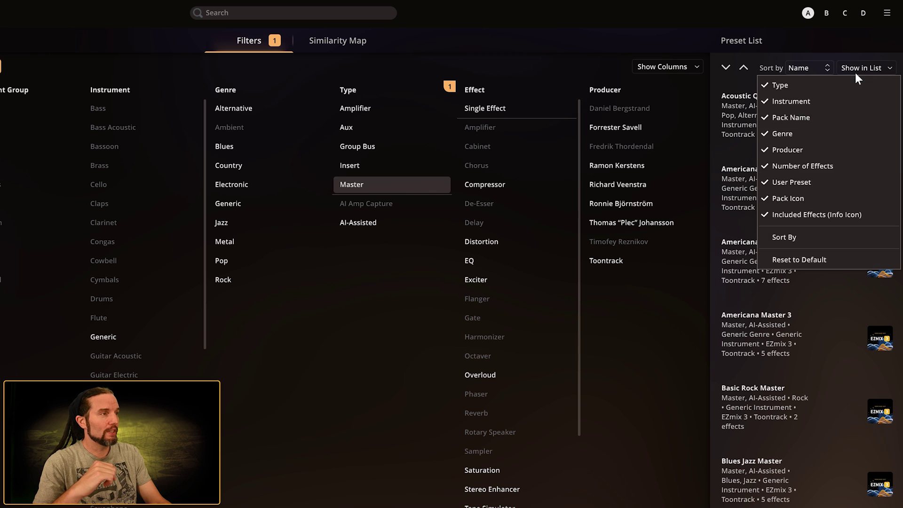
click(727, 21)
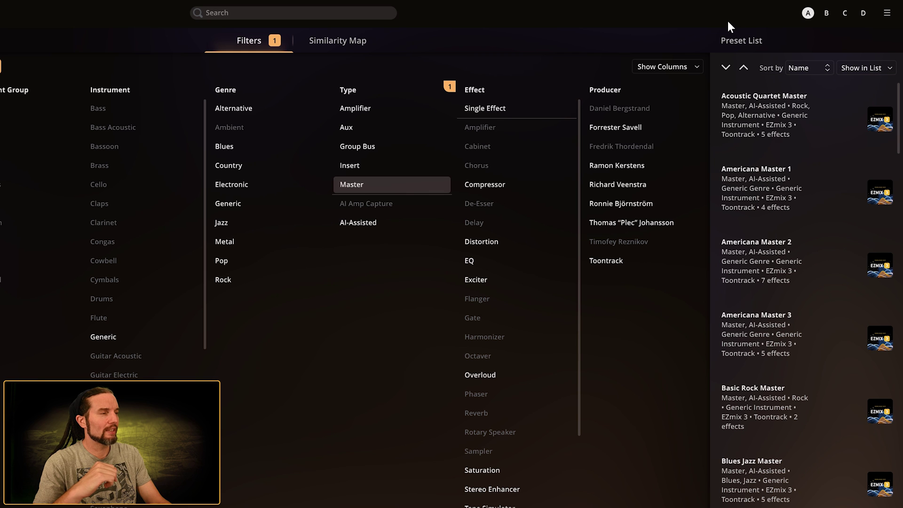
drag(898, 97, 899, 255)
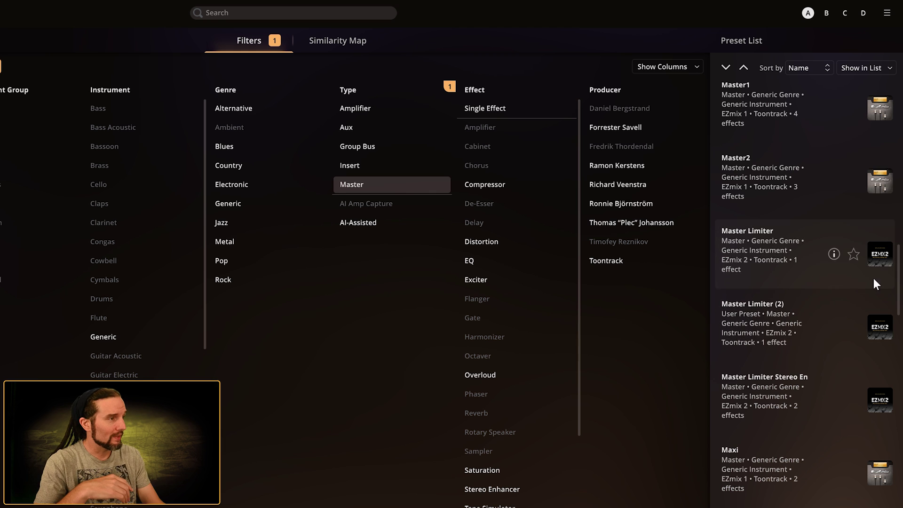
scroll(897, 278, up, 15)
- Check the list's display options and clear the Master type filter
click(866, 67)
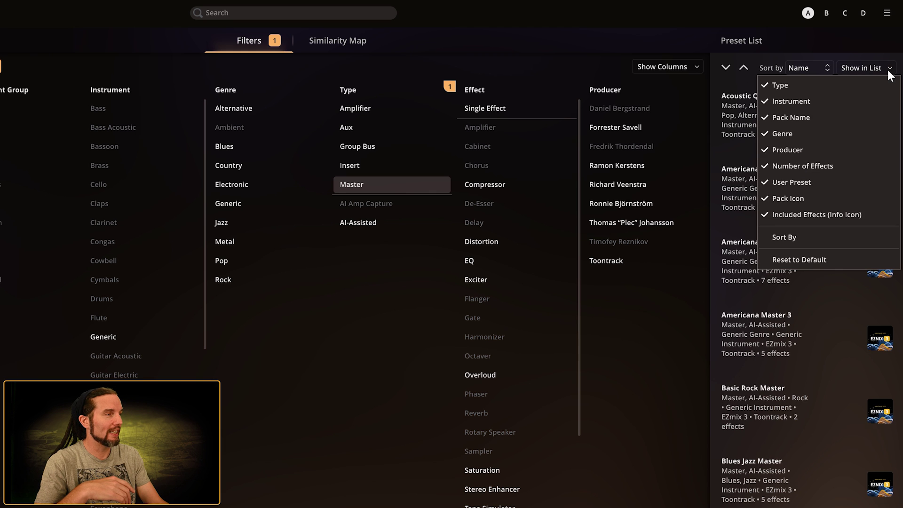
click(654, 50)
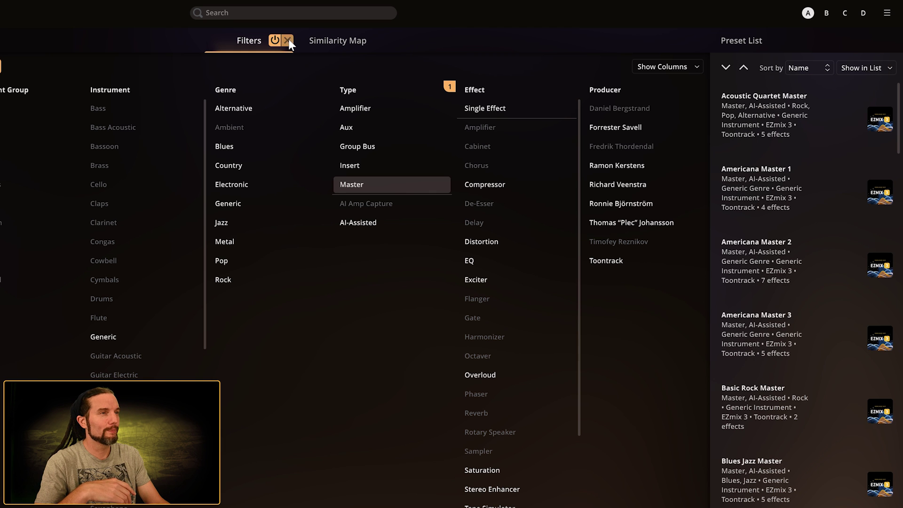
click(287, 41)
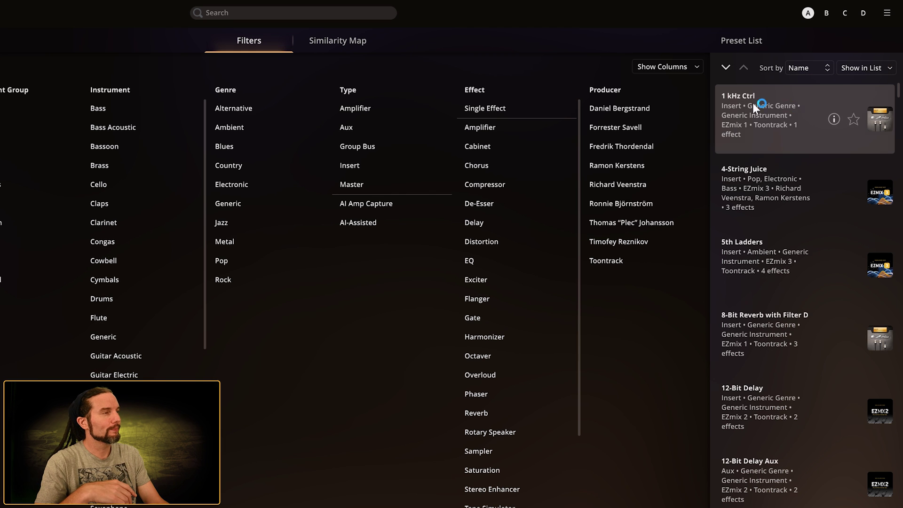
- Hide the Genre and Producer details from the entries in the preset list
click(863, 66)
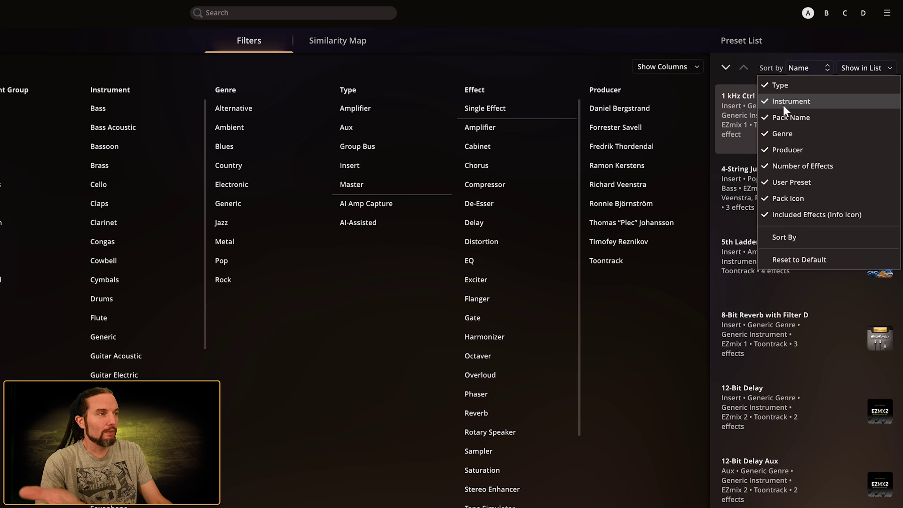
click(797, 133)
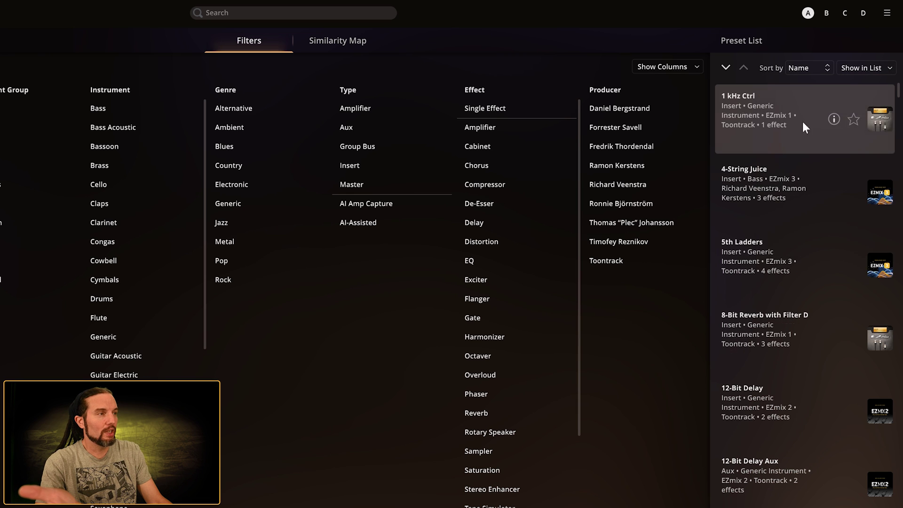
click(858, 69)
click(821, 149)
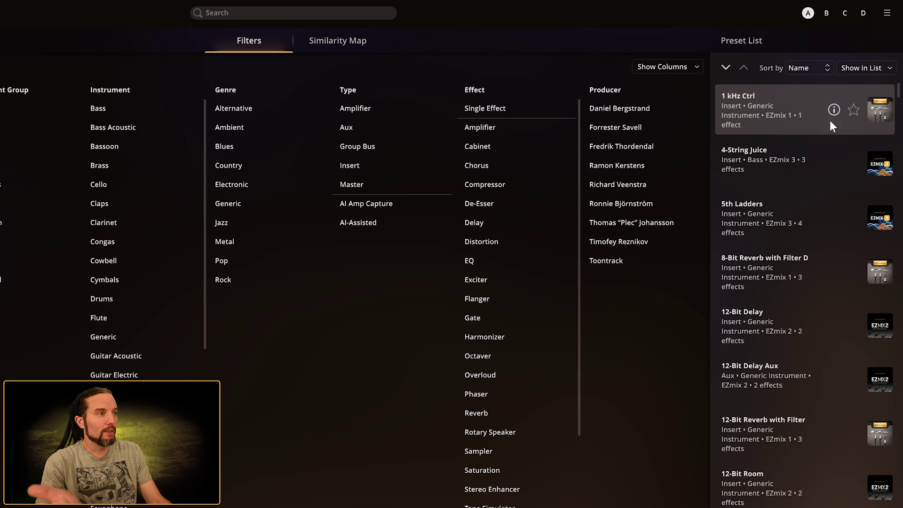
- Show the Genre and Producer details in the preset list entries again
click(857, 67)
click(805, 132)
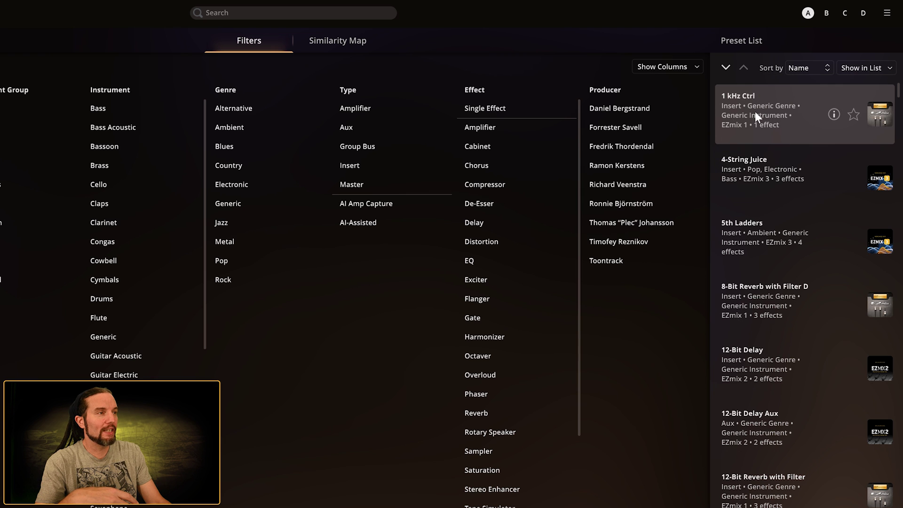
click(855, 67)
click(795, 148)
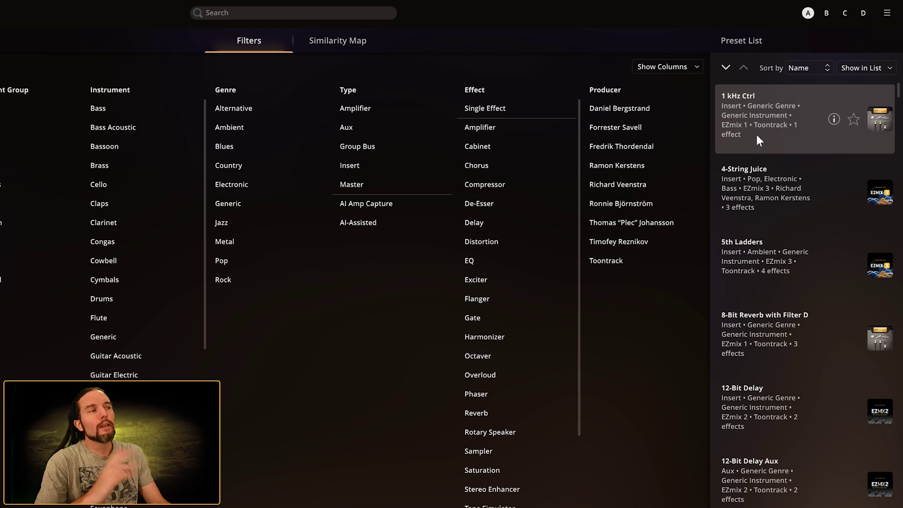
- Examine the Sort By display option and compare the displayable details with the available sorting criteria
click(853, 68)
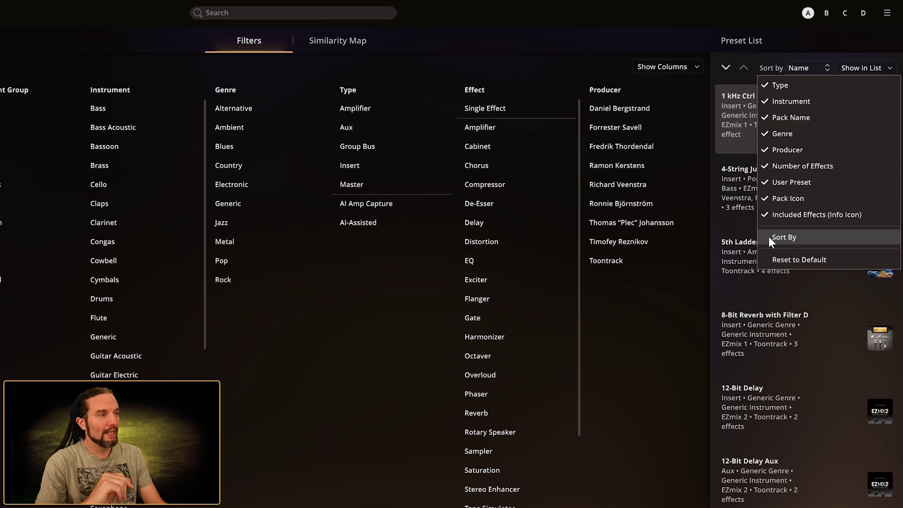
click(782, 35)
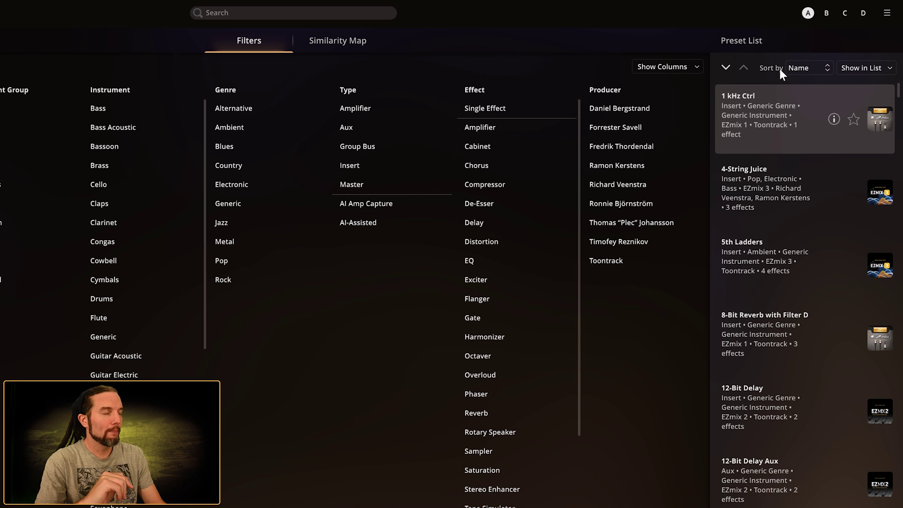
click(803, 67)
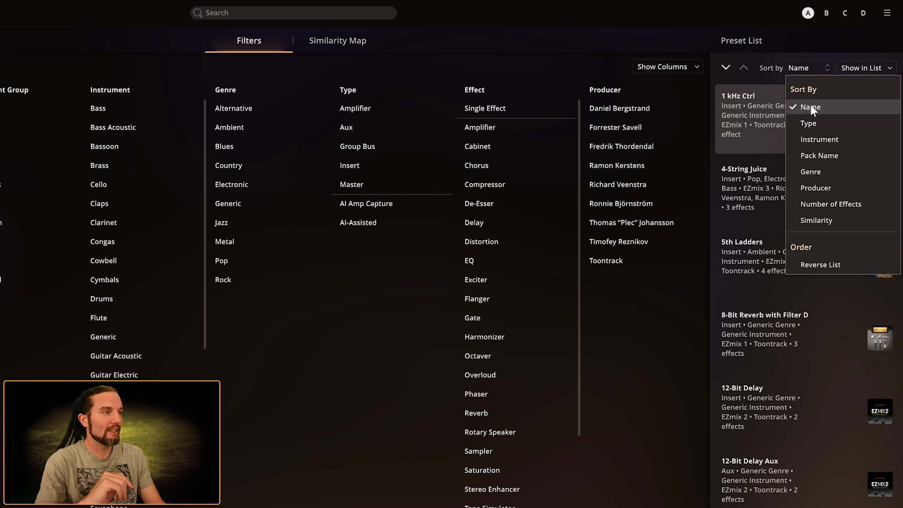
click(842, 42)
click(859, 69)
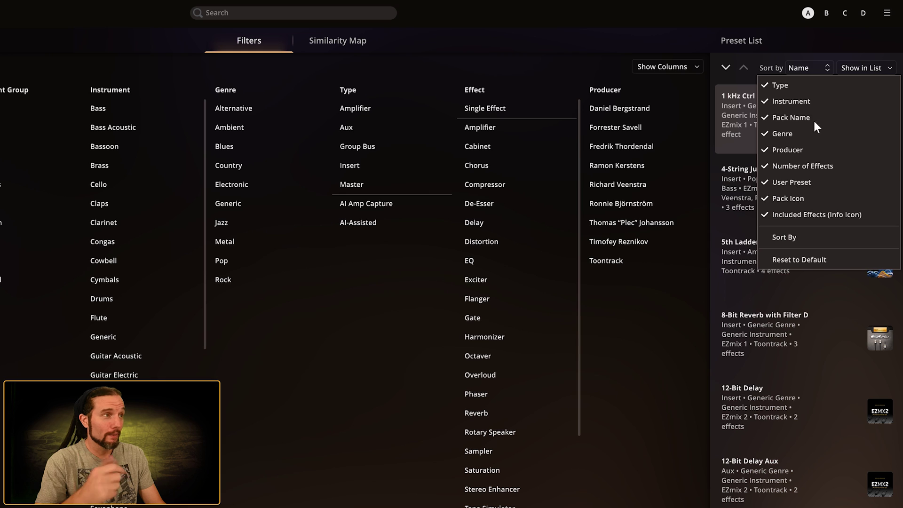
click(812, 46)
- Sort the preset list by Genre and enable the Sort By detail in its entries
click(807, 67)
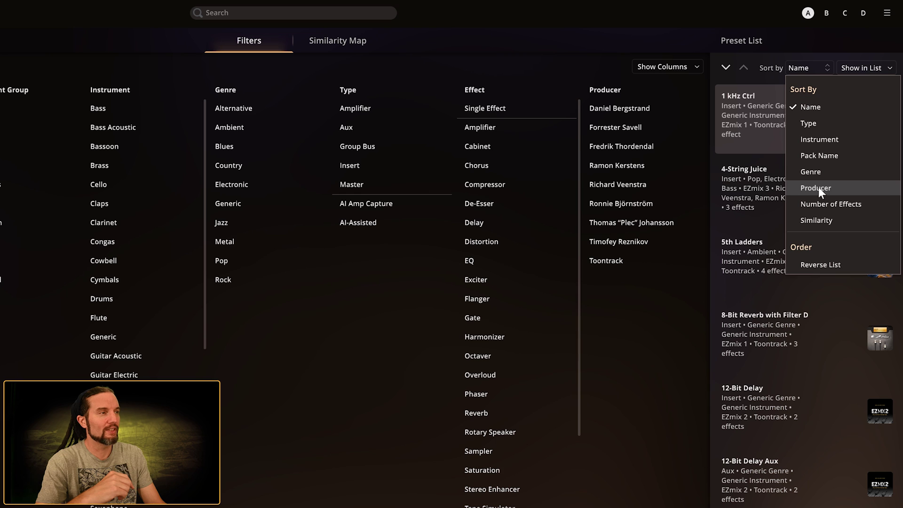
click(810, 173)
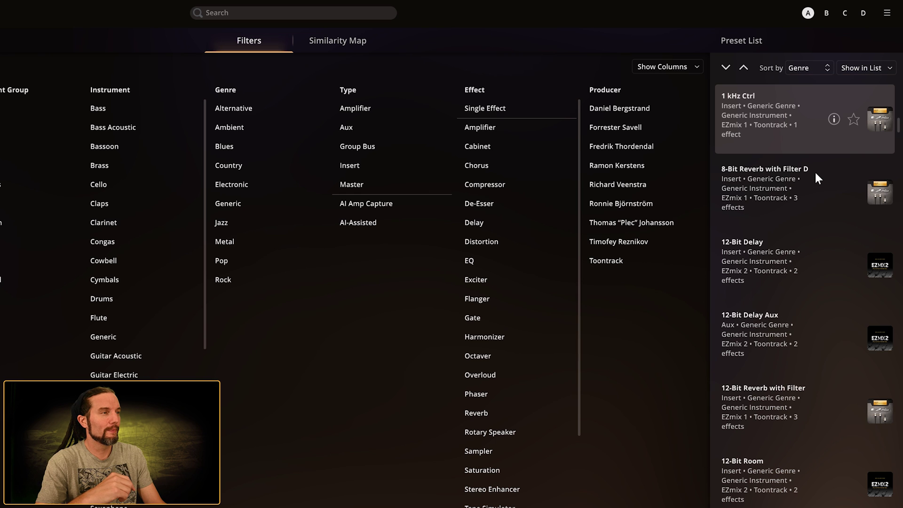
click(870, 70)
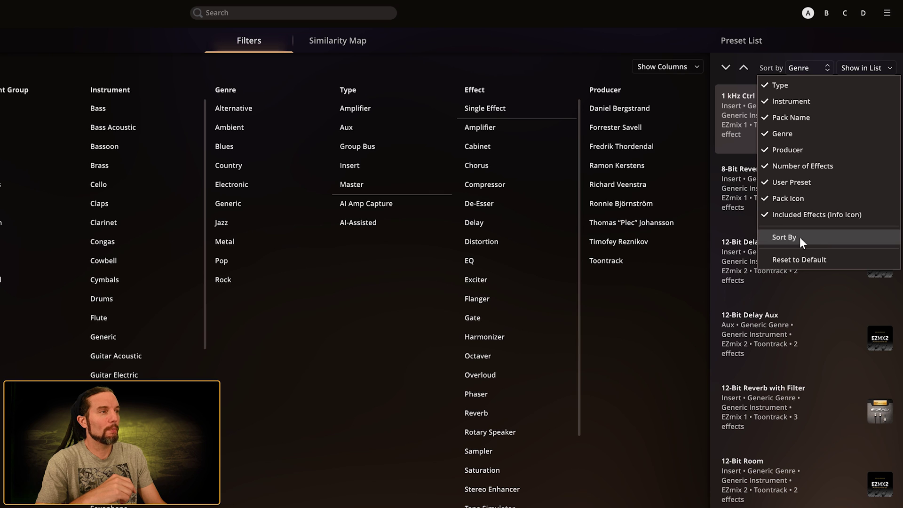
click(678, 34)
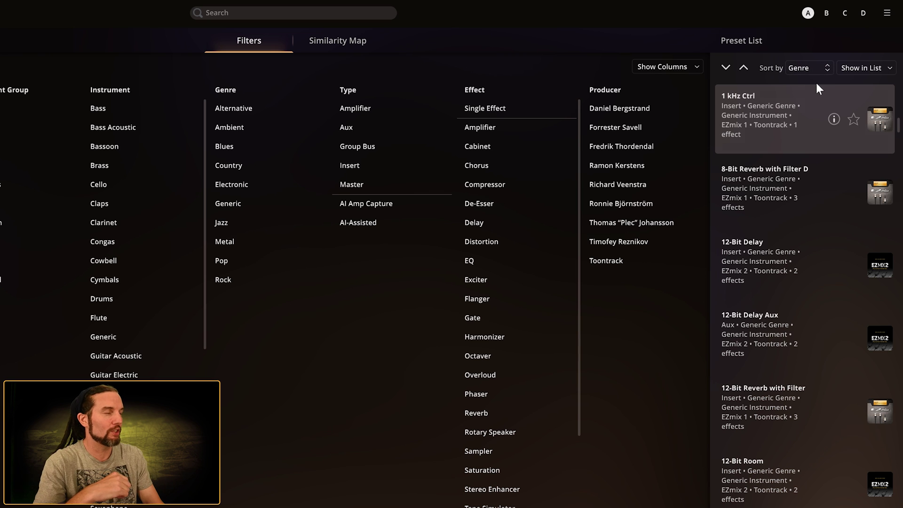
click(864, 70)
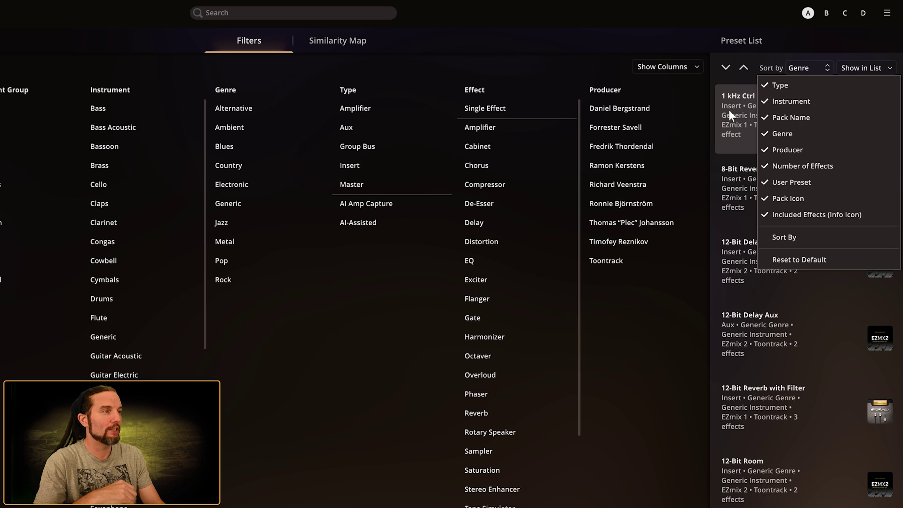
click(780, 238)
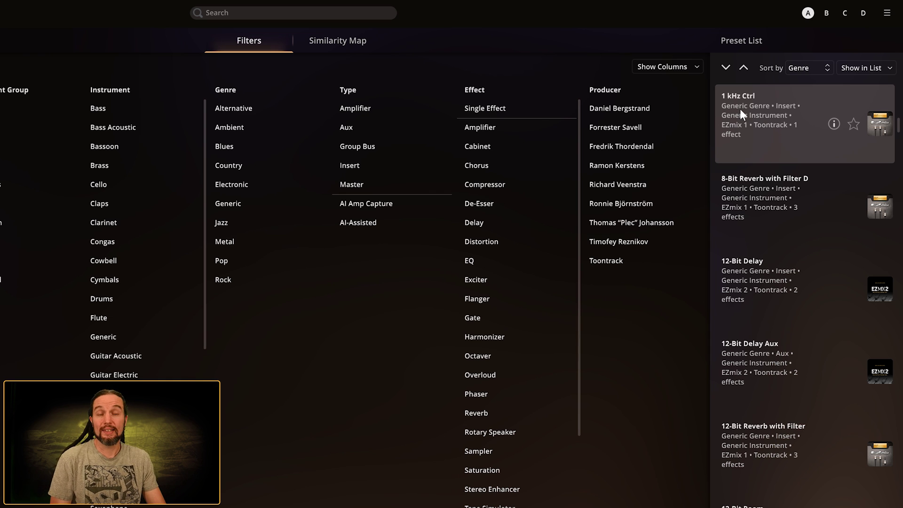
click(854, 66)
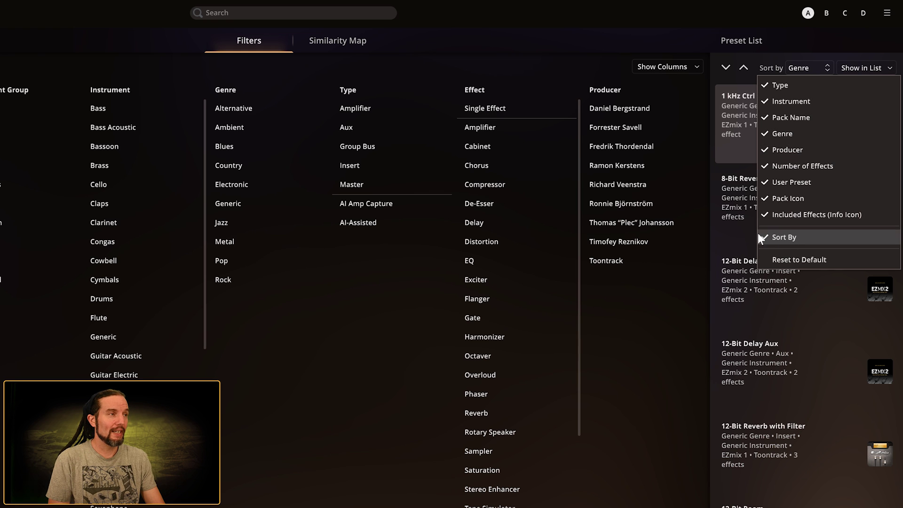
click(679, 38)
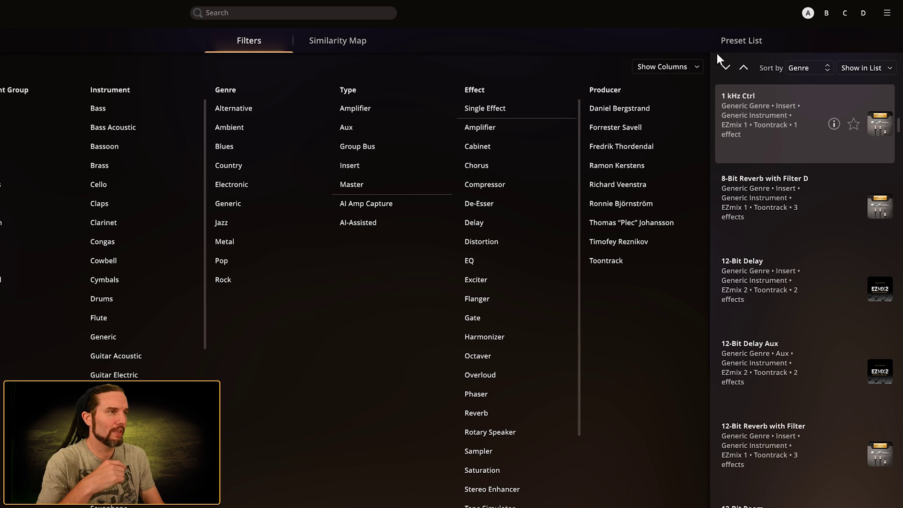
- Sort the preset list by Pack Name, by Producer and by Type in turn to compare the entries
click(808, 69)
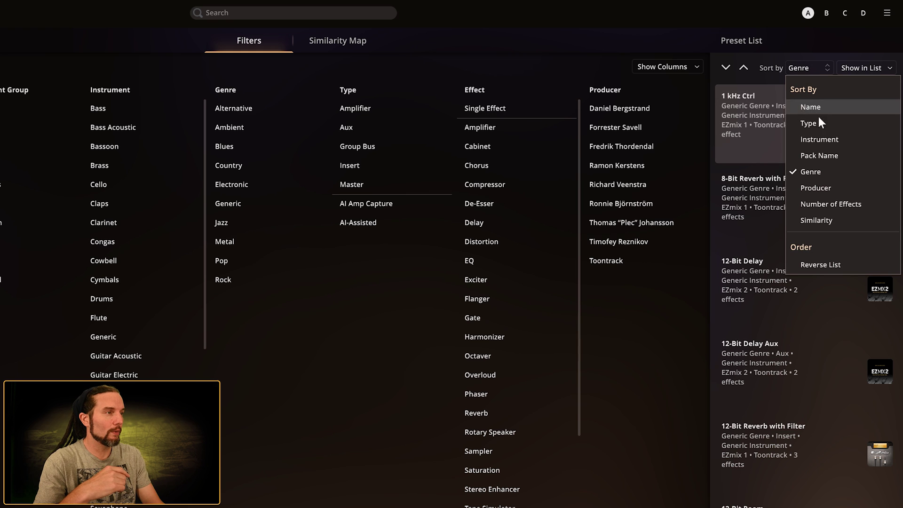
click(820, 155)
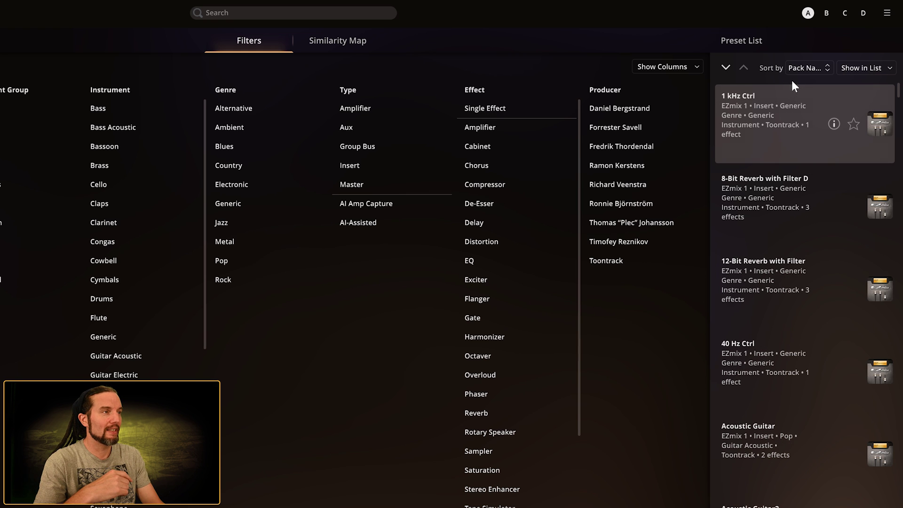
click(800, 68)
click(821, 186)
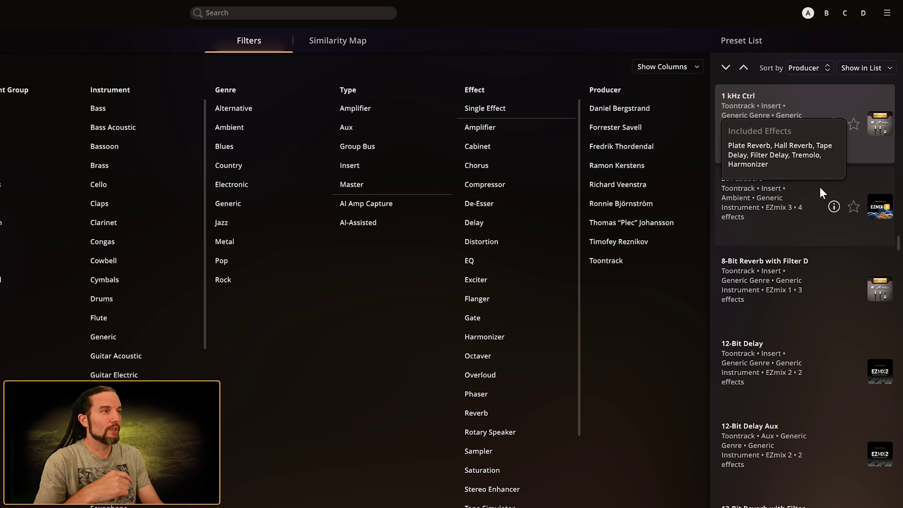
click(803, 64)
click(808, 124)
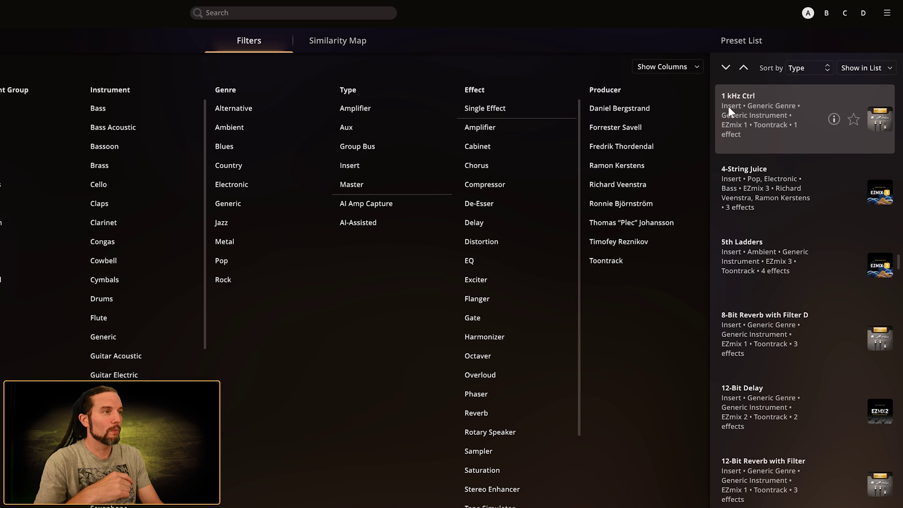
- Sort the preset list by Similarity, by Name and by Similarity again to compare the entries
click(800, 71)
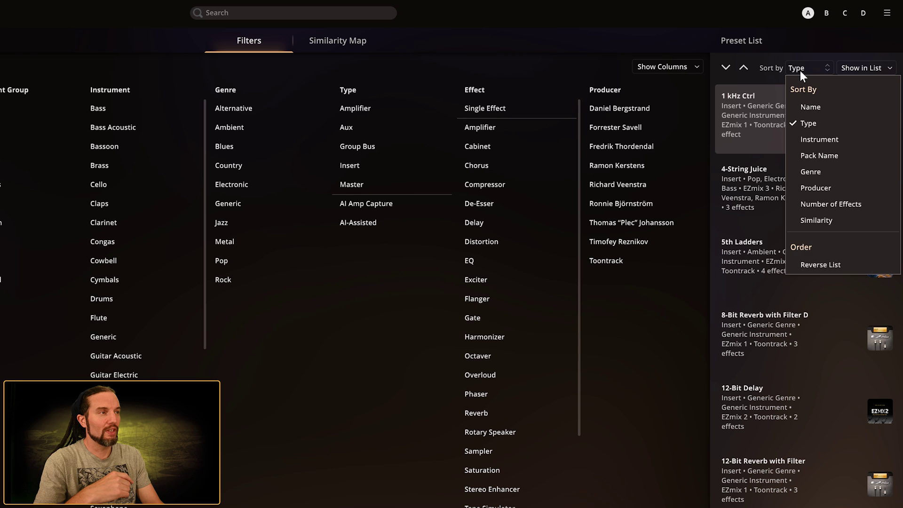
click(825, 220)
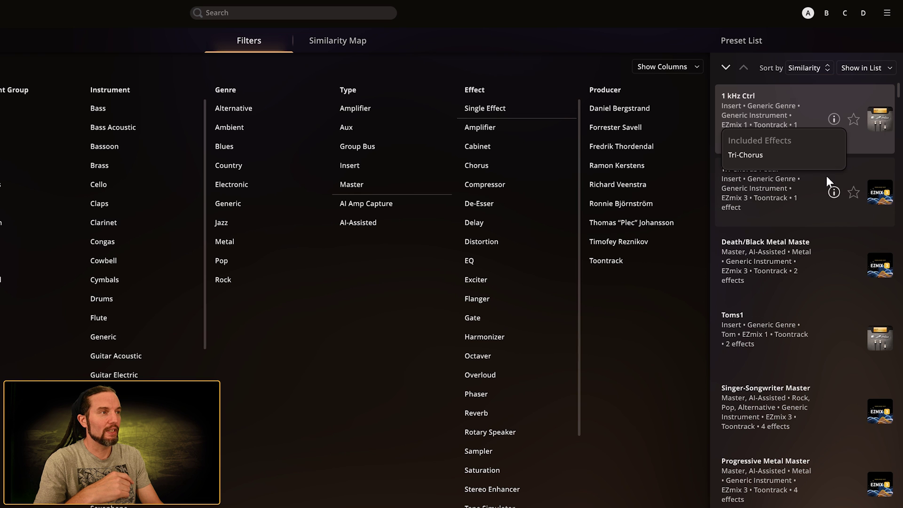
click(796, 70)
click(806, 106)
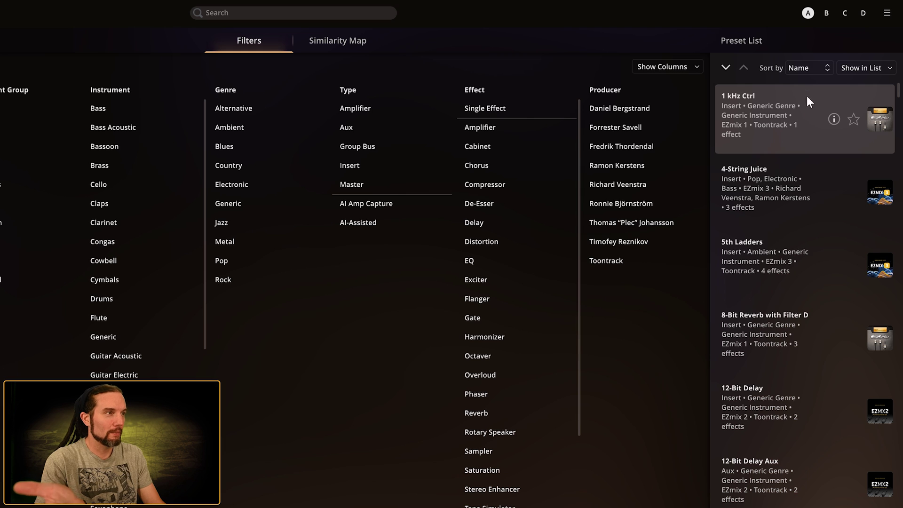
click(798, 67)
click(817, 220)
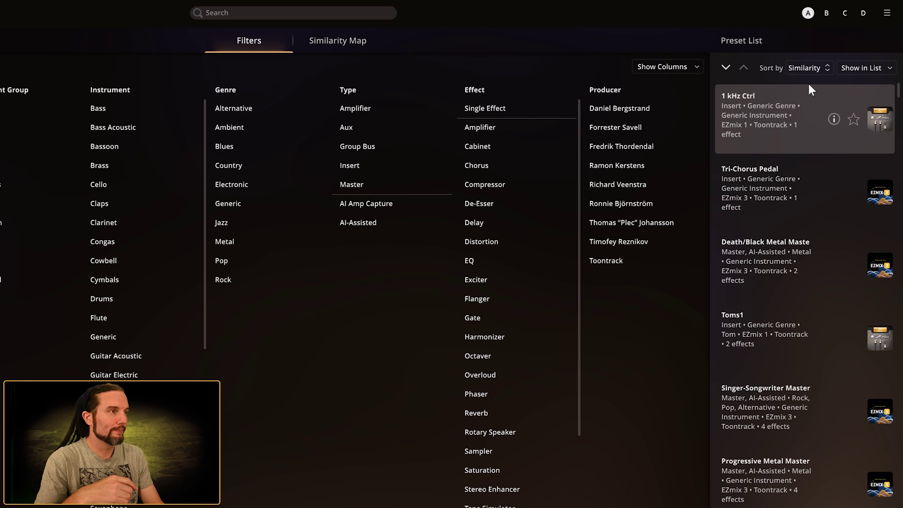
- Sort the preset list by Producer and check which details are enabled for display
click(806, 66)
click(817, 188)
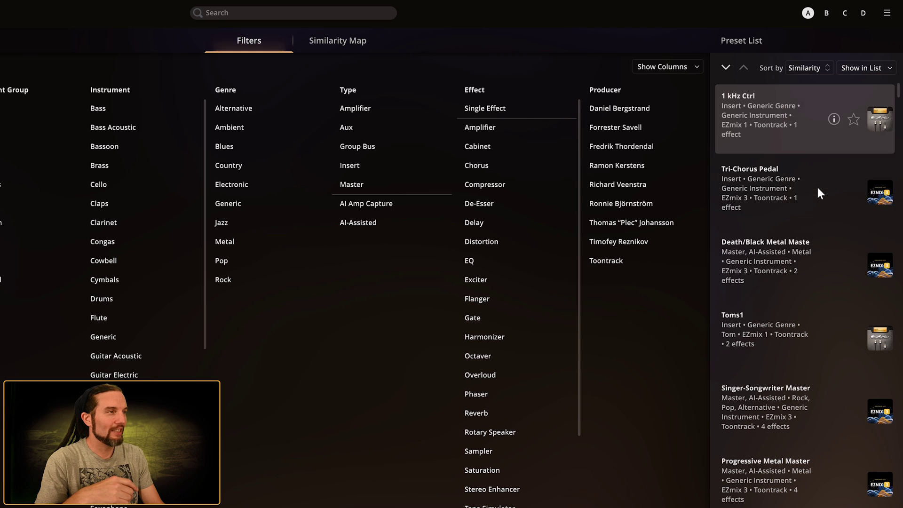
click(861, 69)
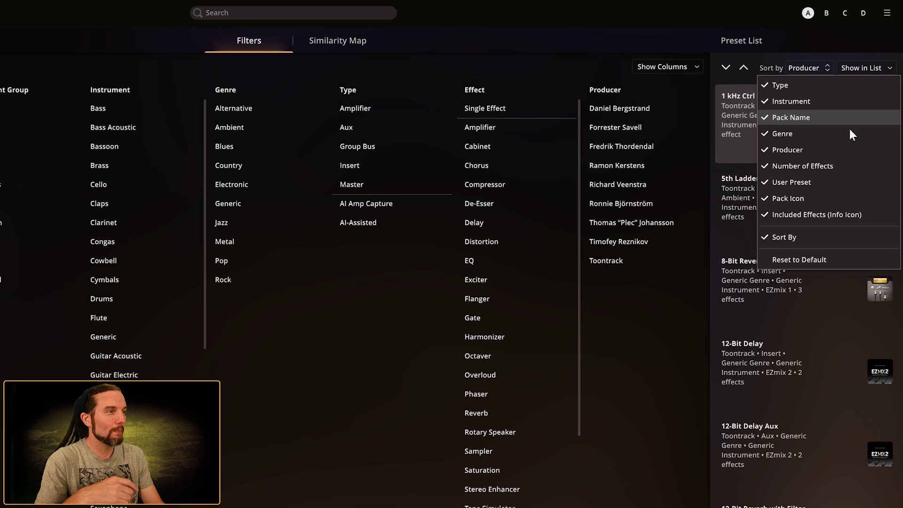
click(789, 44)
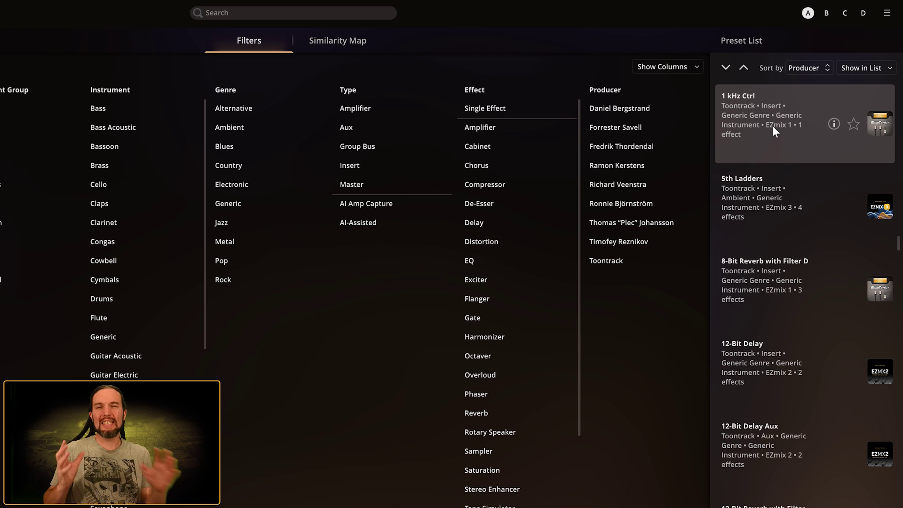